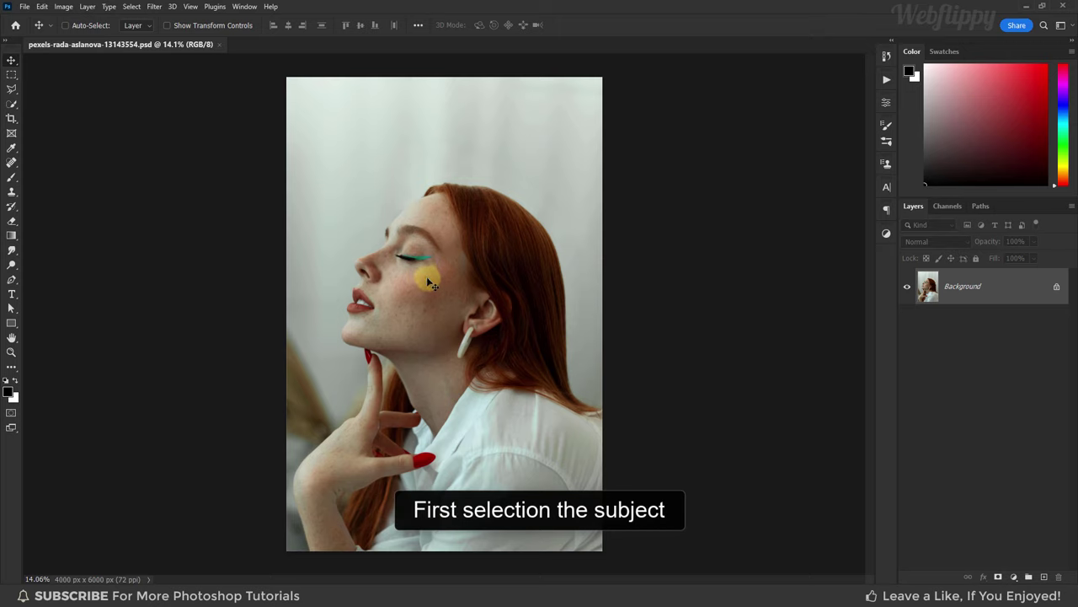
Choose the Quick Selection Tool and clear the current selection.
click(12, 104)
right_click(12, 103)
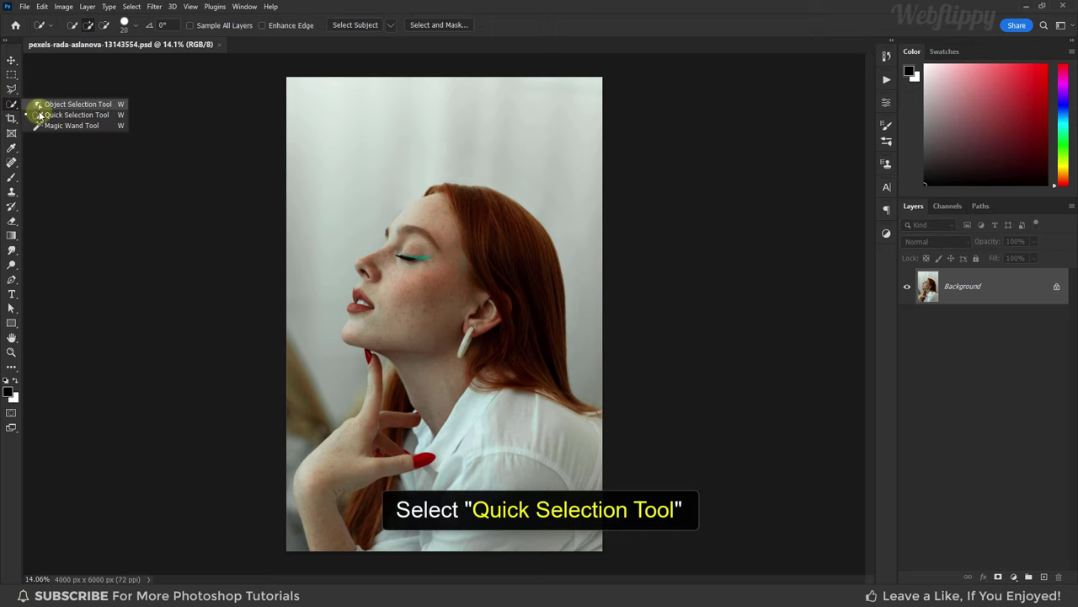
click(42, 116)
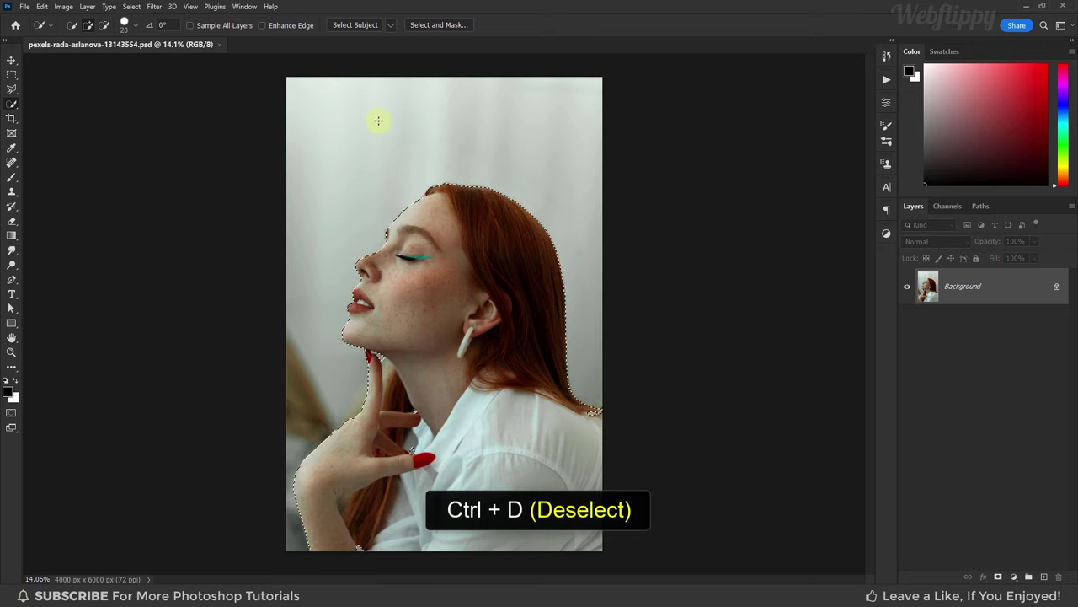
key(ctrl+d)
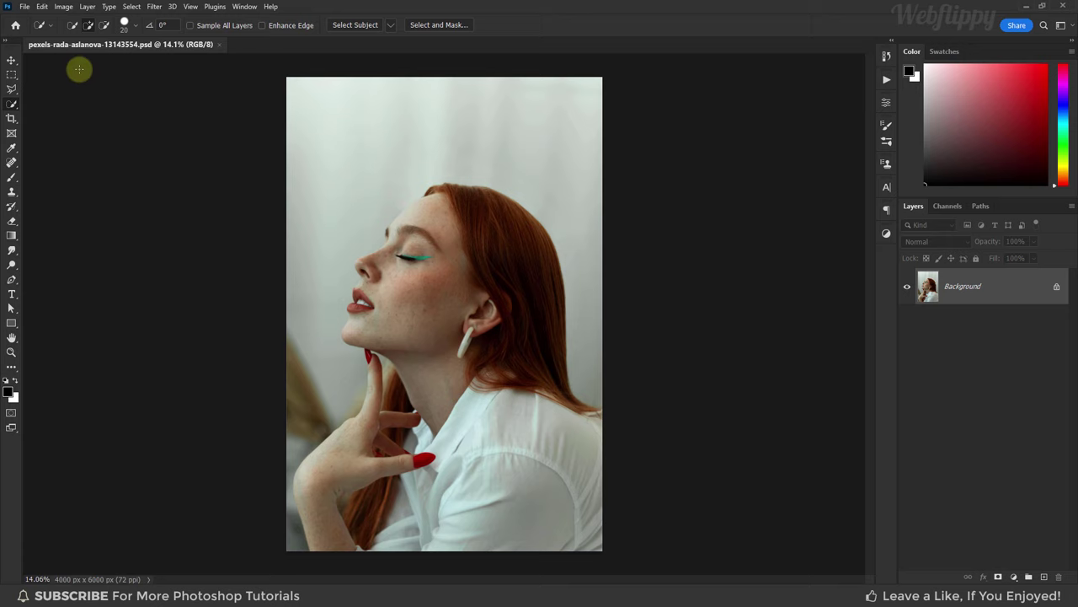
Load the saved 'Subject - Selection' channel as the active selection.
click(12, 60)
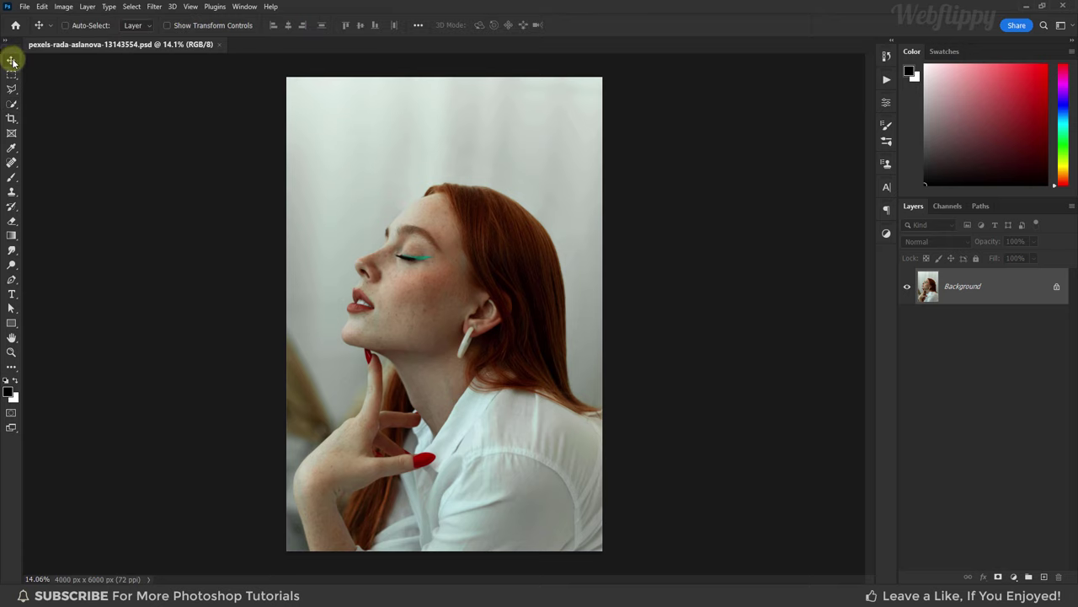
click(135, 10)
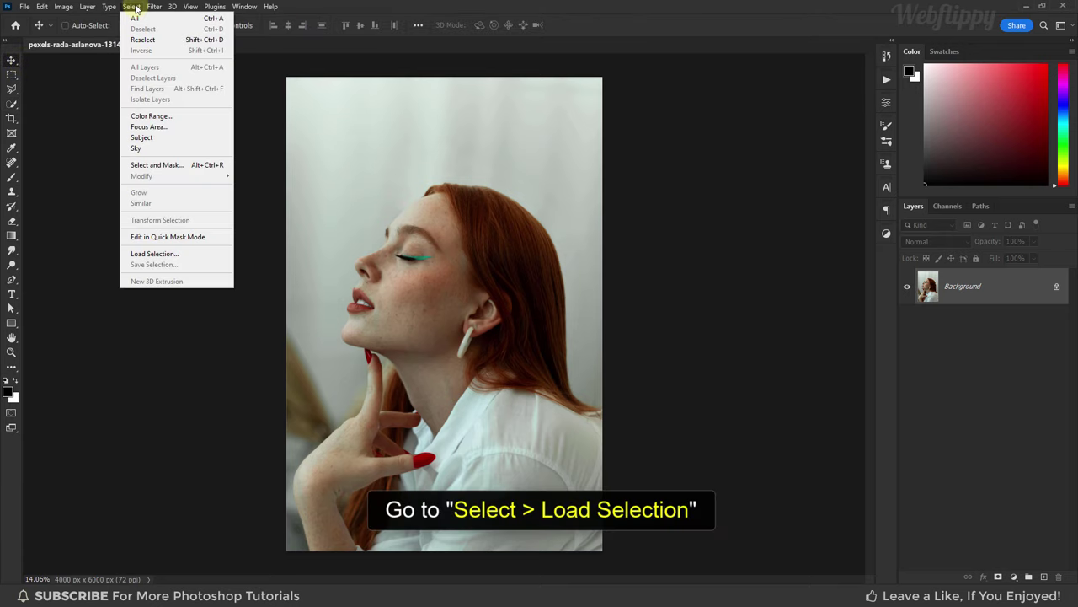
click(177, 253)
click(455, 194)
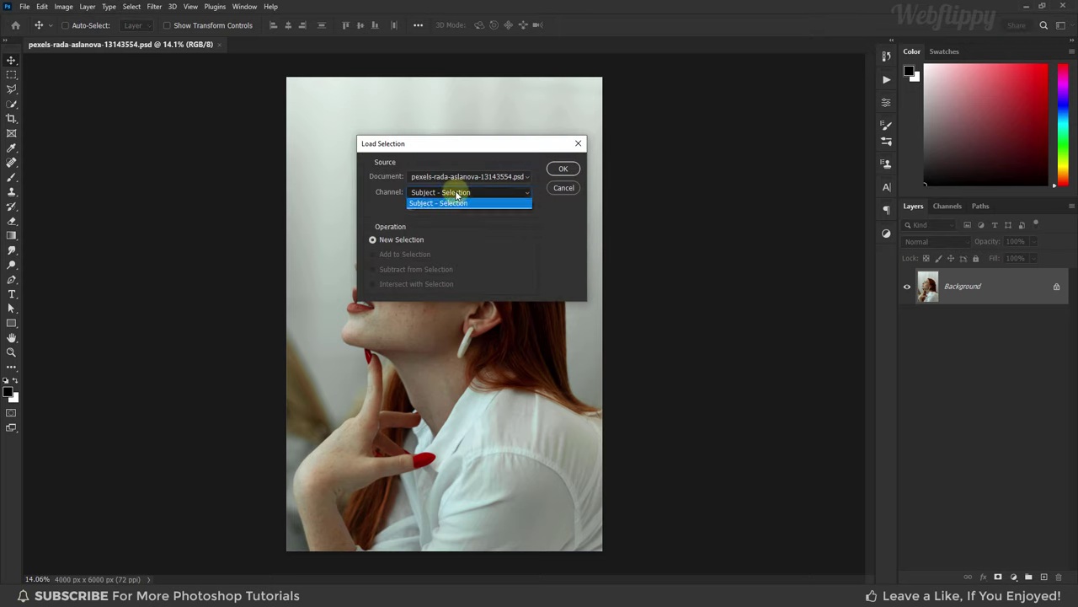
click(475, 204)
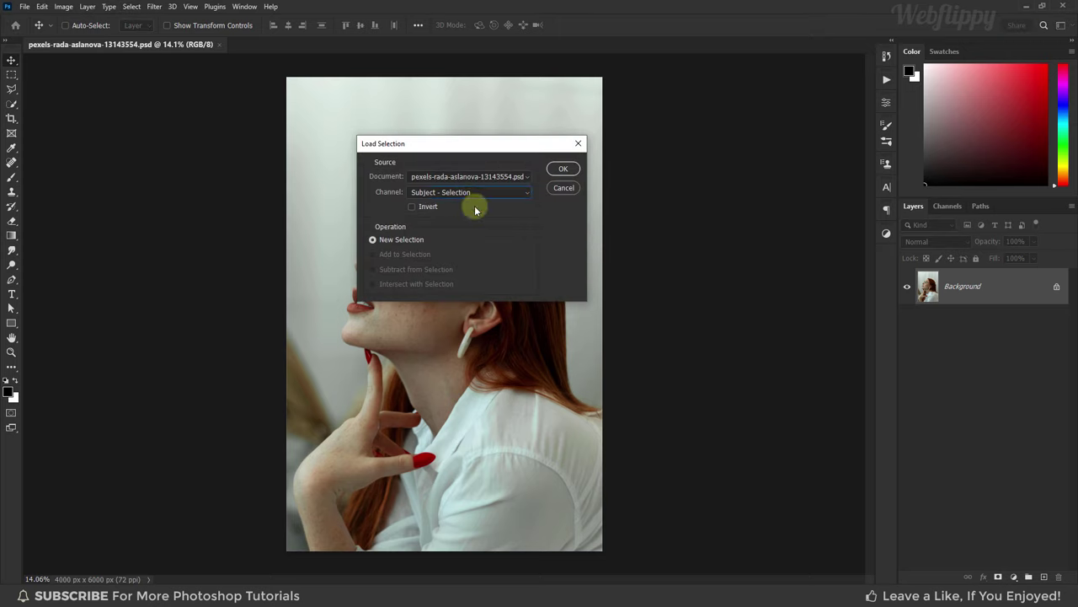
click(560, 170)
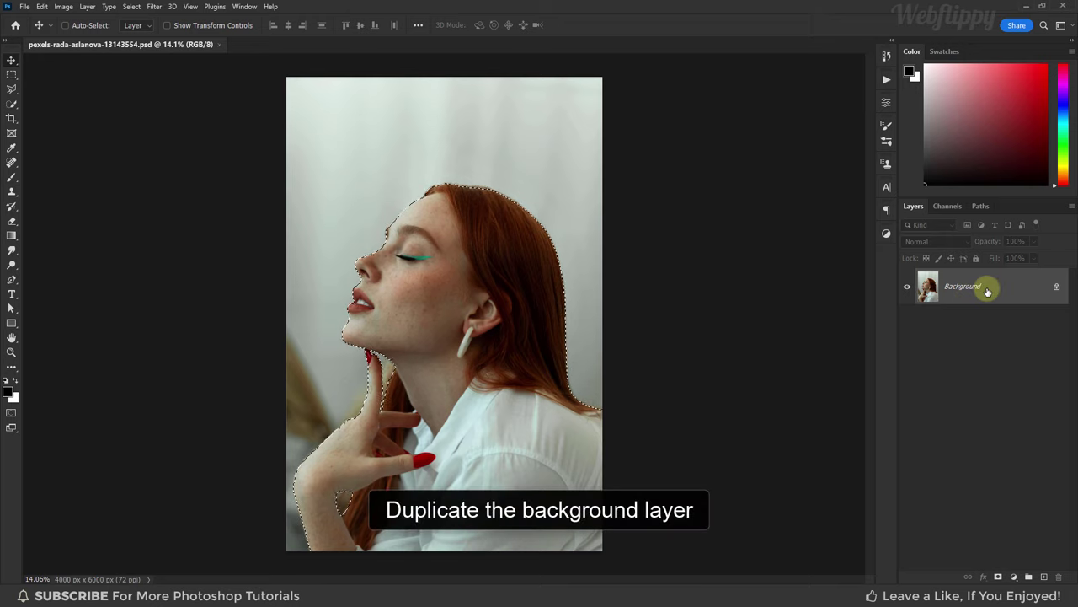
Duplicate Background, mask the copy to the woman, and rename it 'Subject'.
drag(987, 291, 1045, 576)
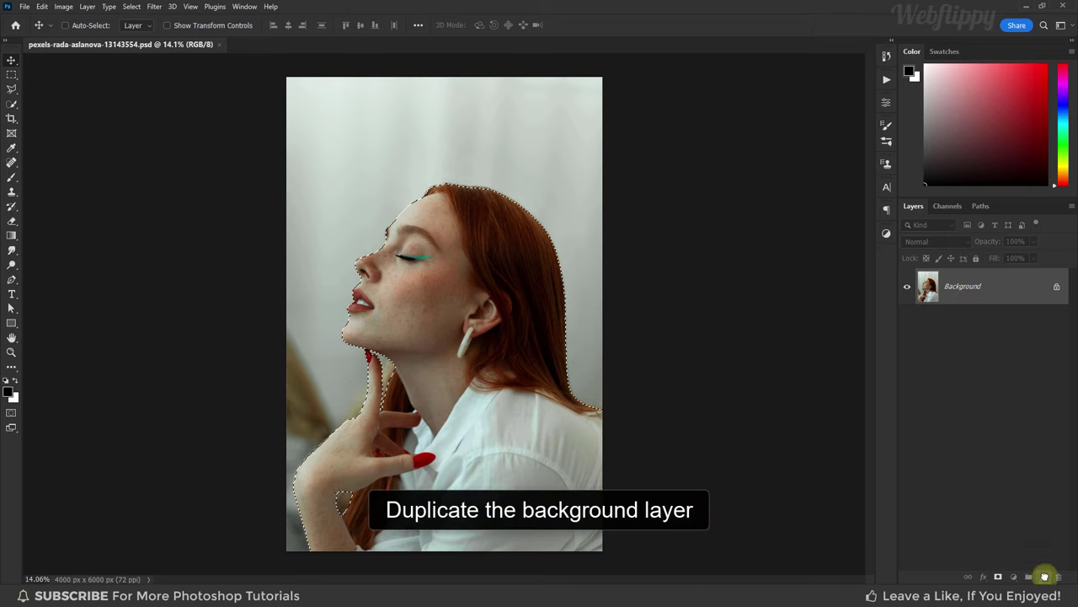
click(998, 577)
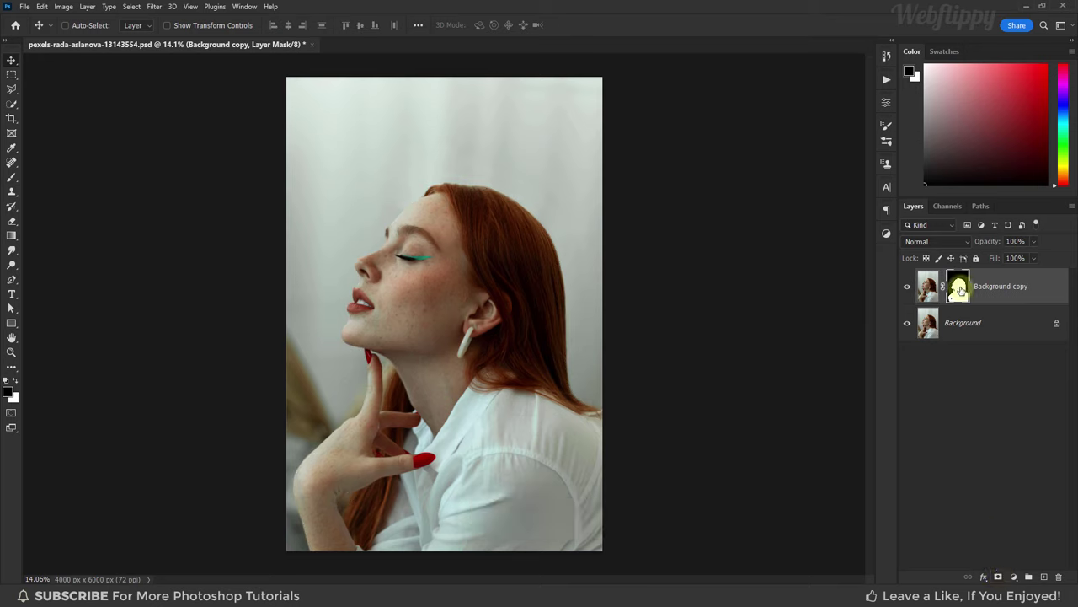
double_click(988, 286)
text(Subject)
key(Return)
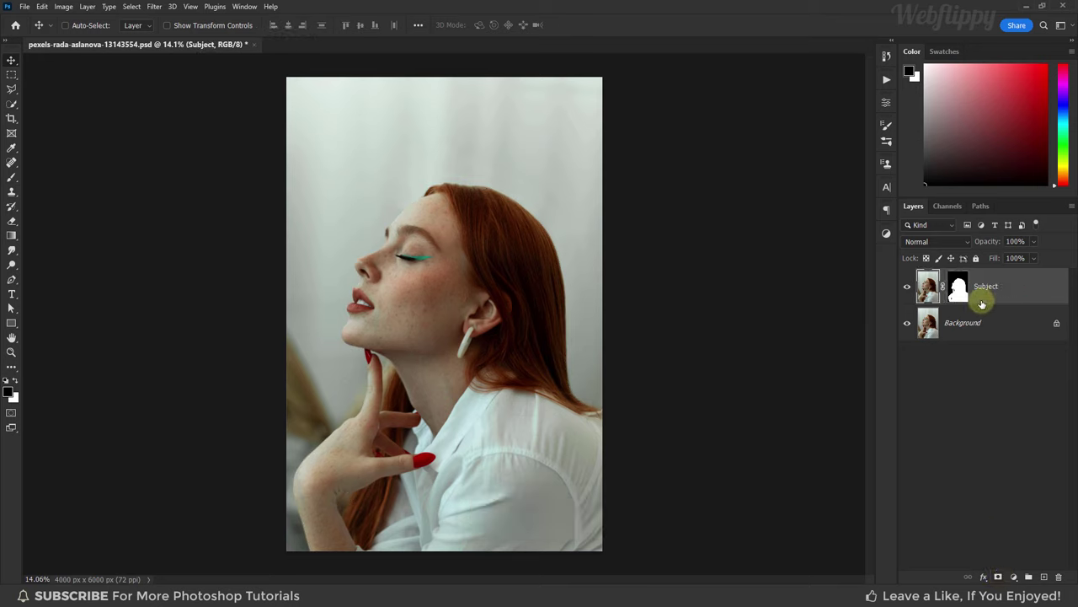
Add a white Solid Color fill layer above Background.
click(981, 324)
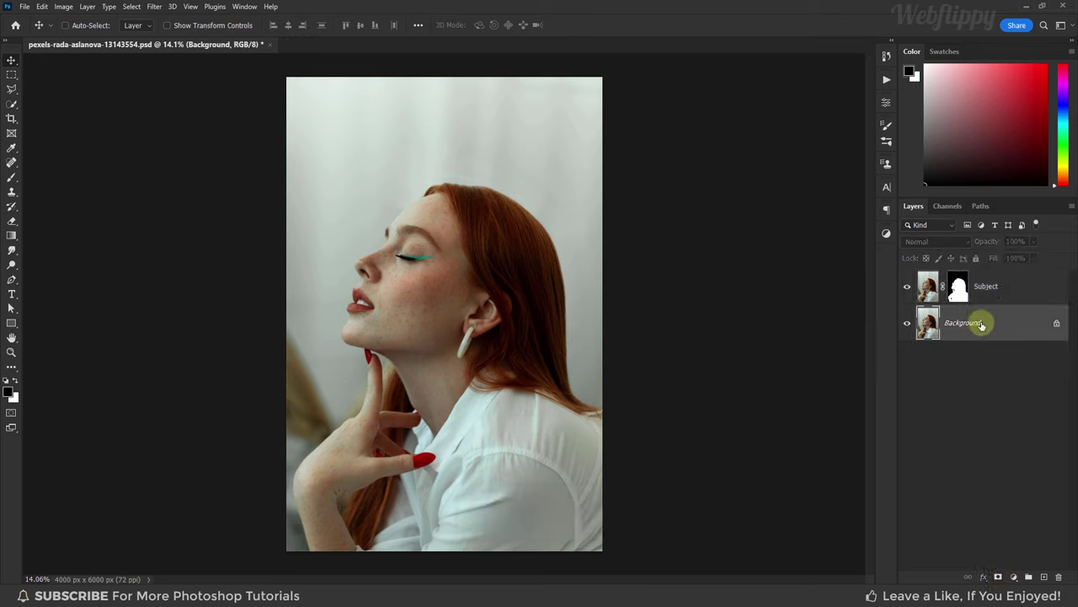
click(1013, 577)
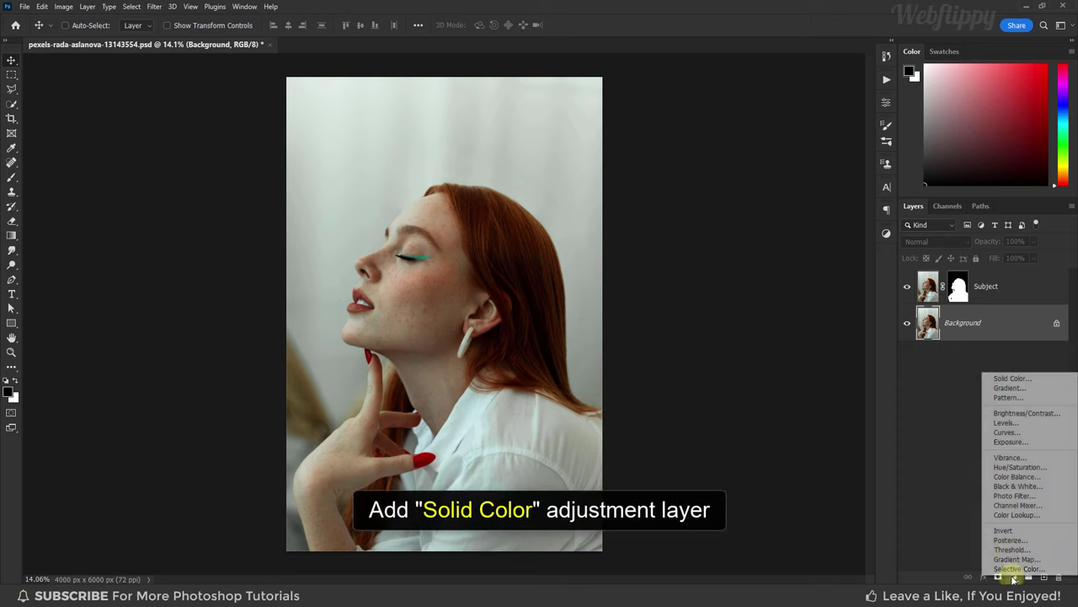
click(1030, 379)
click(531, 187)
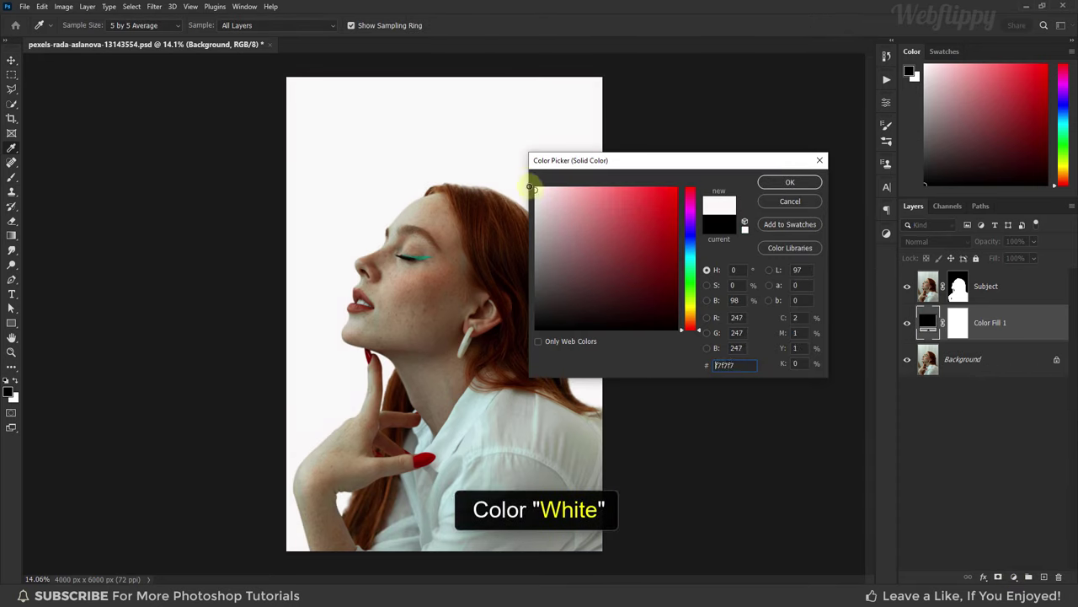
click(772, 187)
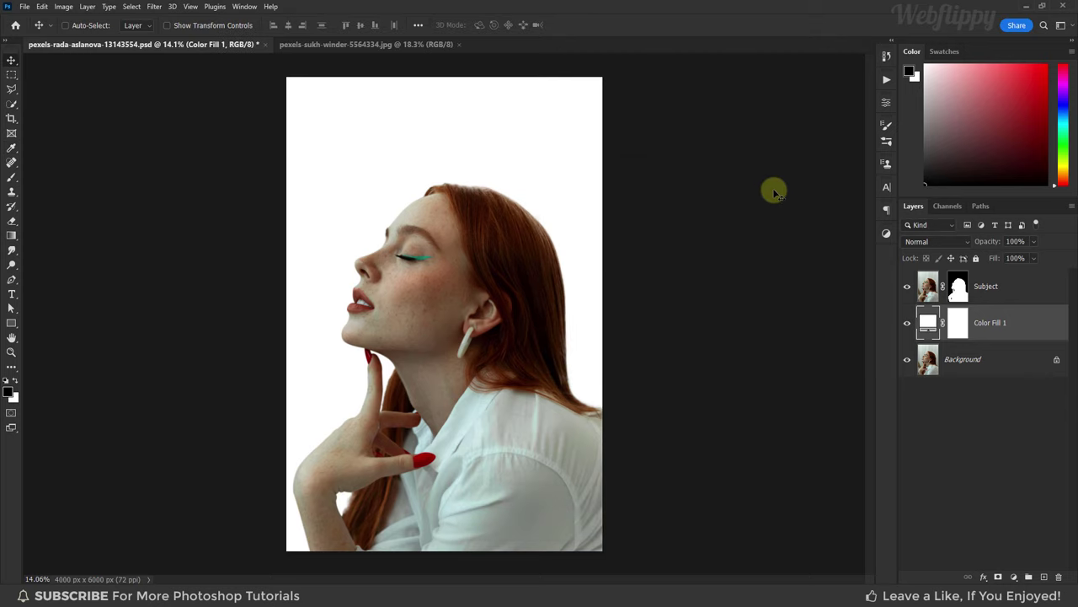
click(991, 285)
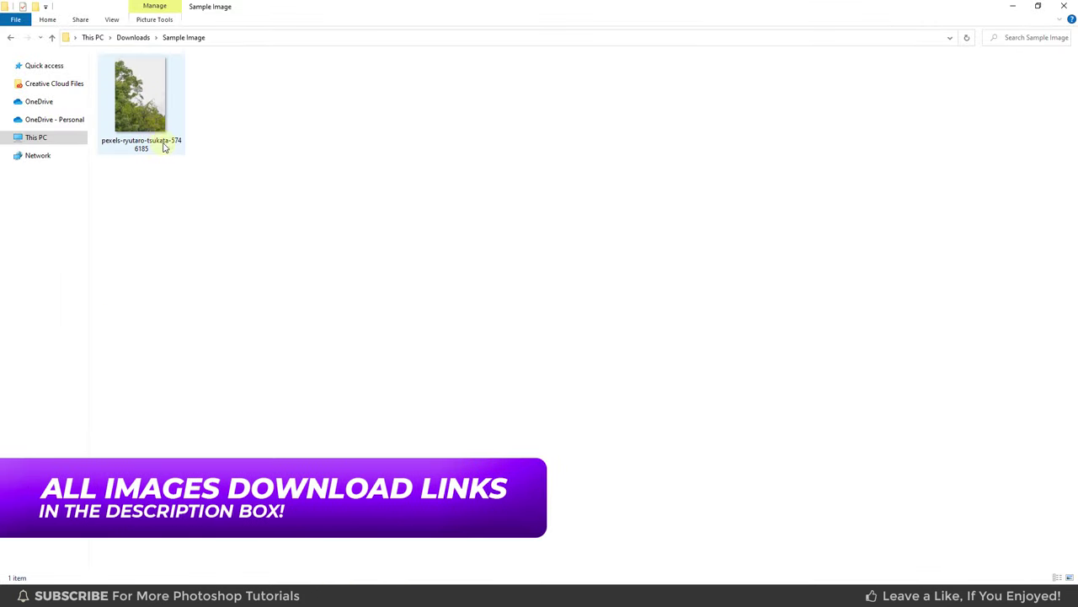
Place the tree-and-heron photo and clip it to the Subject layer.
mouse_move(165, 147)
mouse_down()
mouse_move(413, 411)
mouse_move(448, 299)
mouse_up()
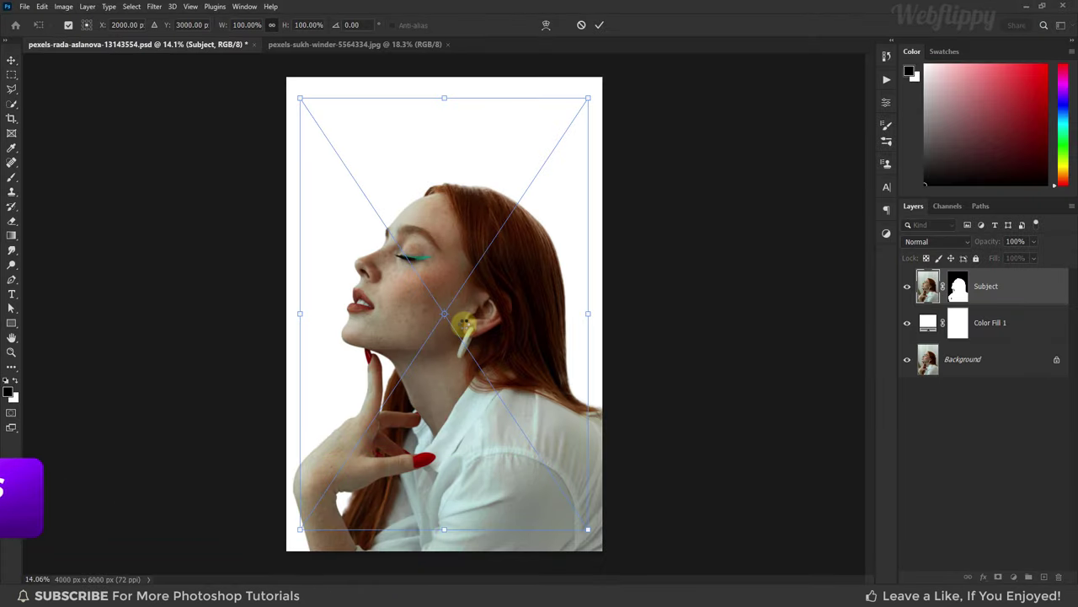
click(599, 28)
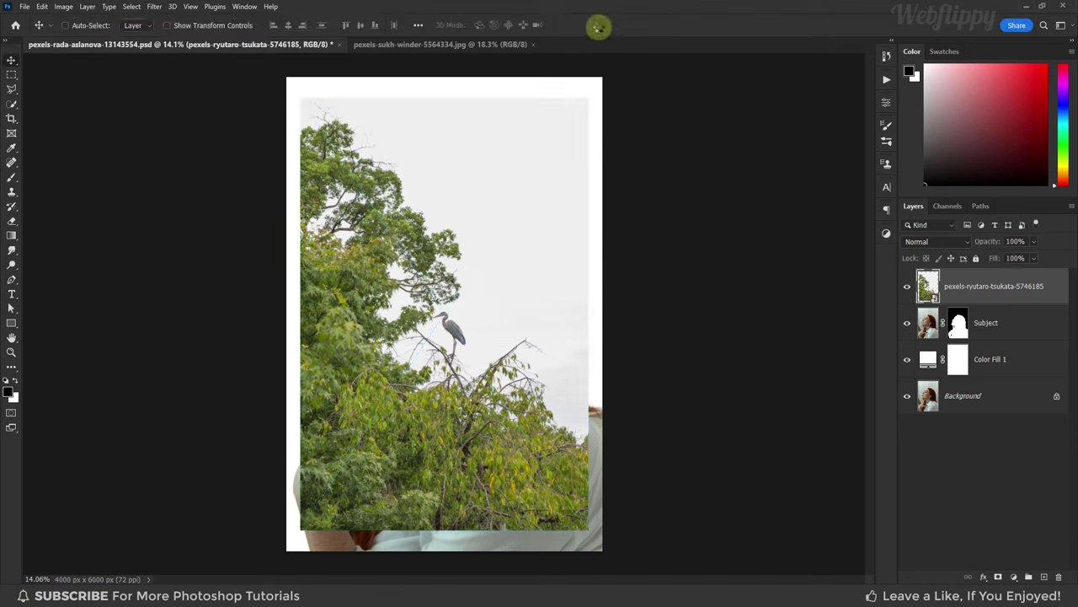
right_click(991, 282)
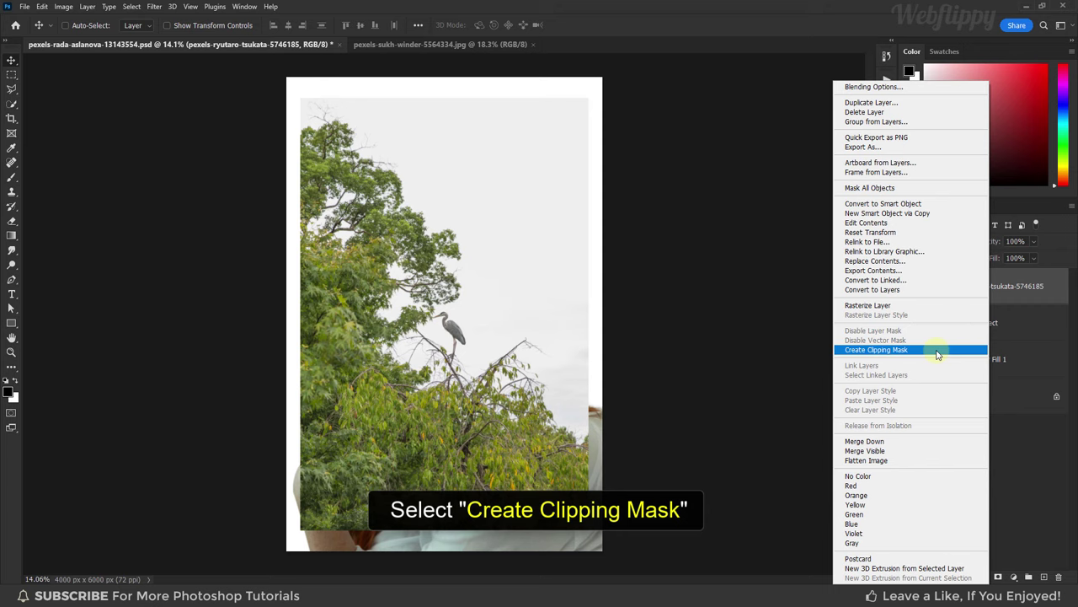
click(938, 352)
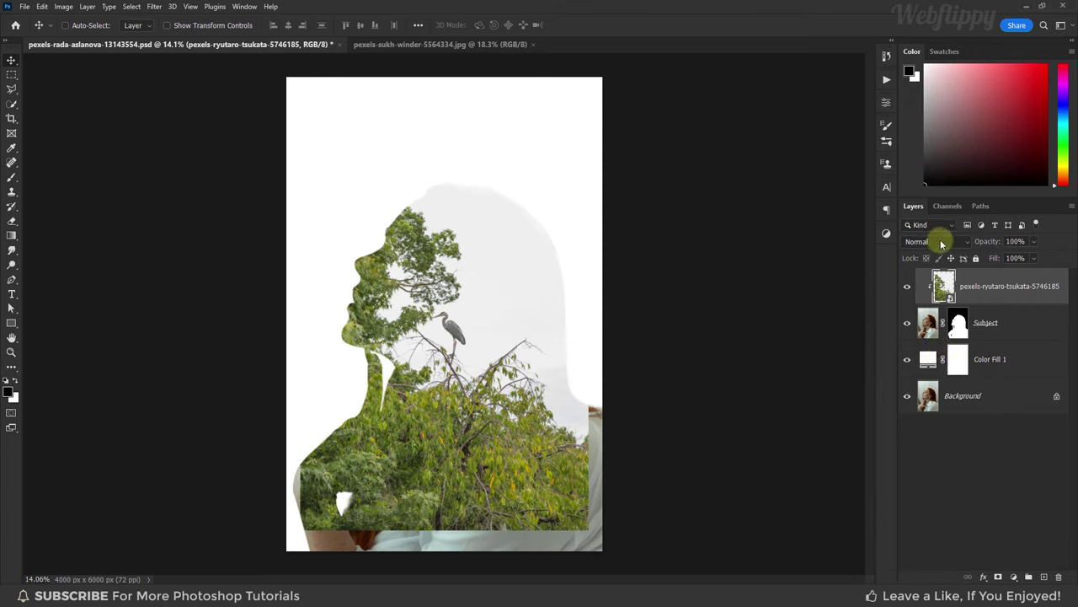
Set the tree layer's blend mode to Lighten and compare it on and off.
click(942, 243)
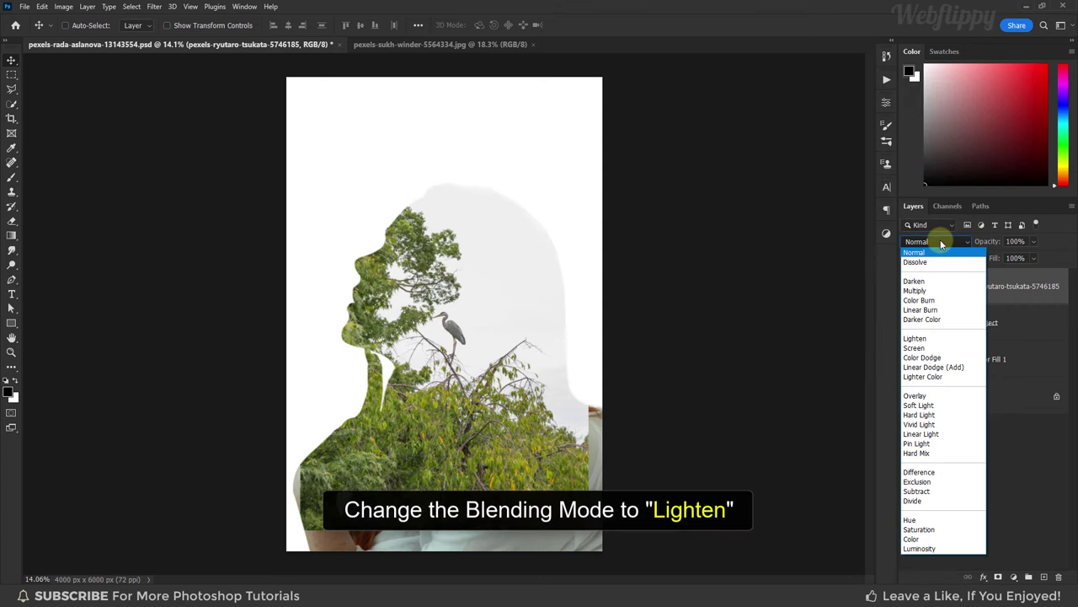
click(906, 340)
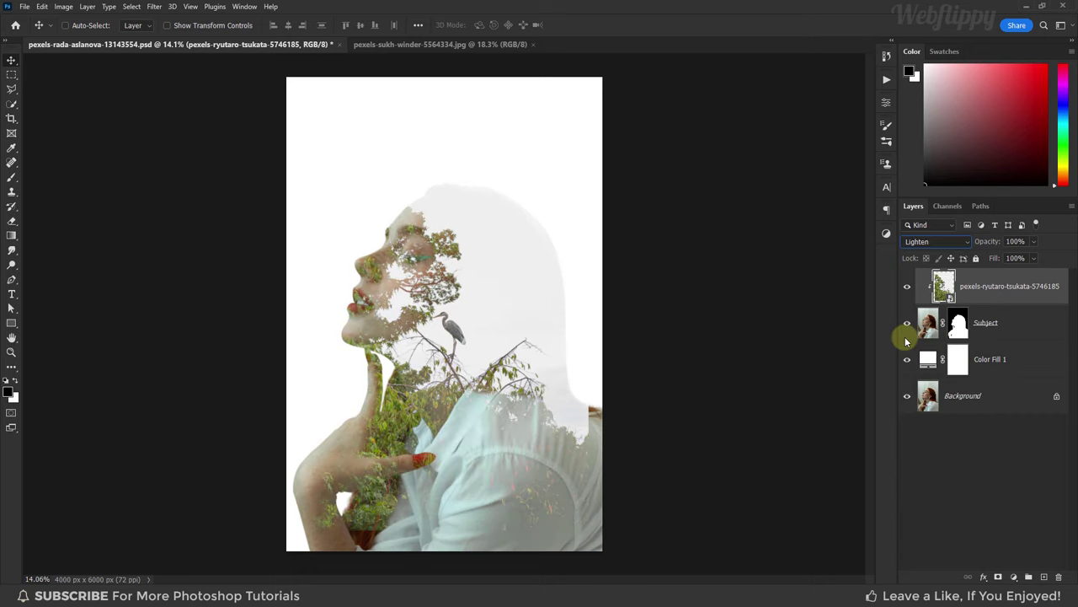
click(907, 289)
click(908, 289)
Move the tree photo down and right and enlarge it slightly.
key(ctrl+t)
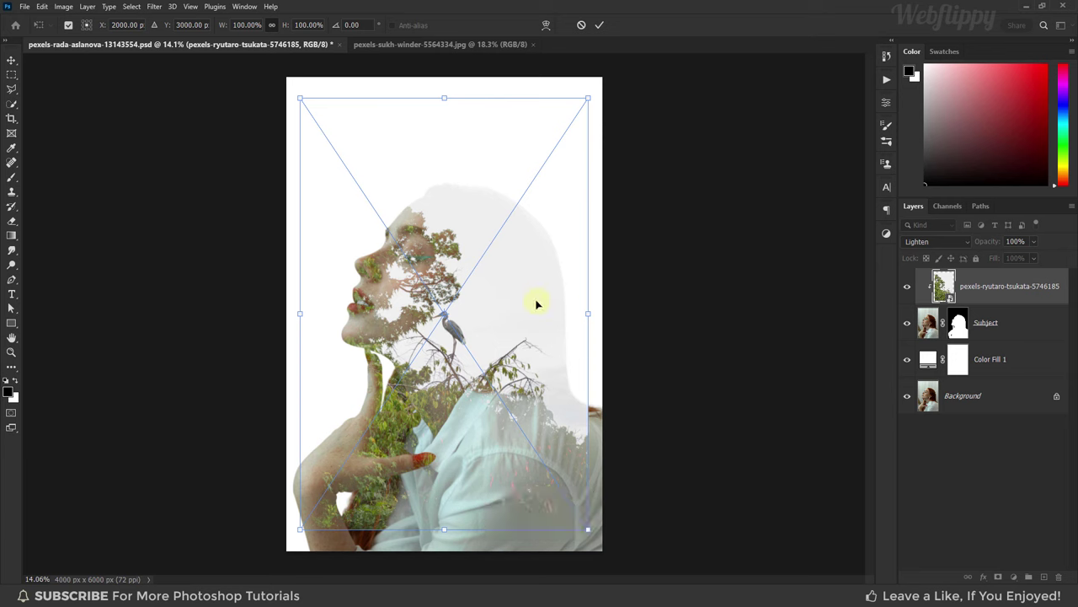
drag(534, 301, 554, 323)
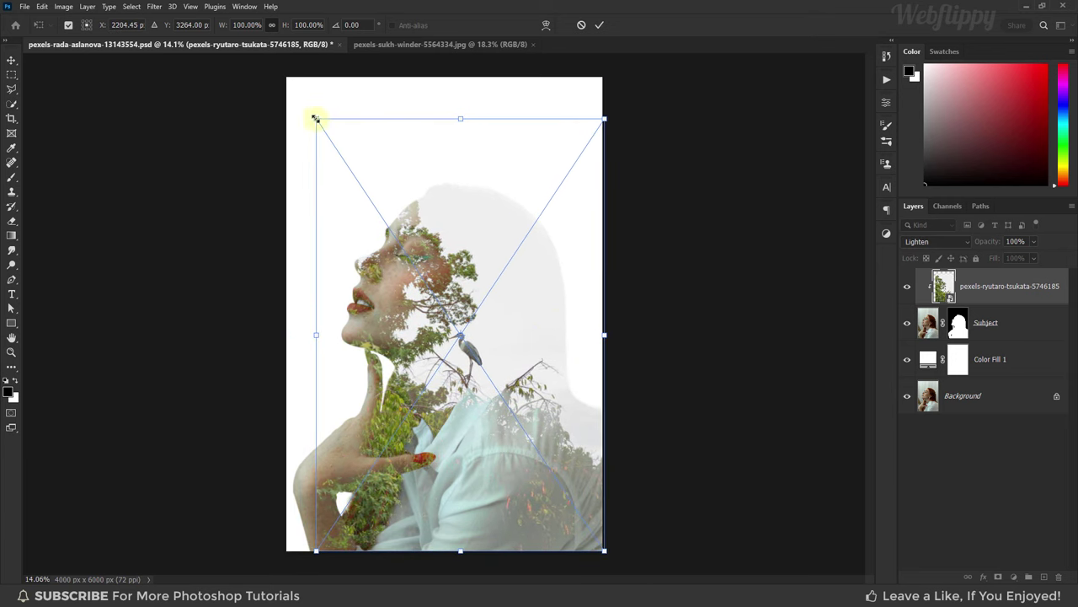
mouse_move(315, 119)
mouse_down()
mouse_move(297, 129)
mouse_move(311, 147)
mouse_up()
Commit the transform and recolour the backdrop fill to the sampled light grey sky.
click(599, 25)
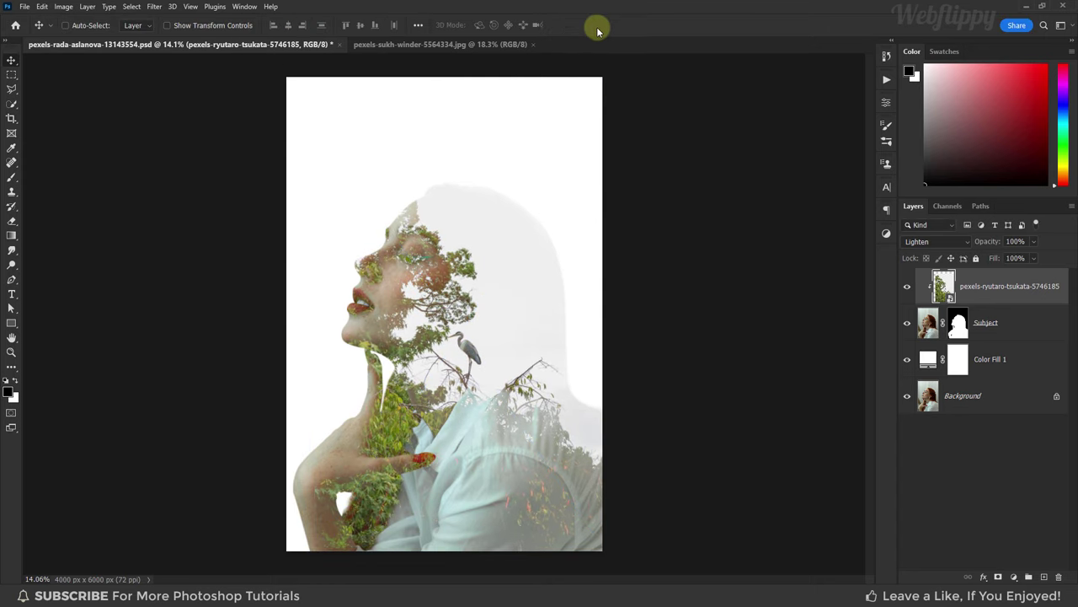
double_click(926, 360)
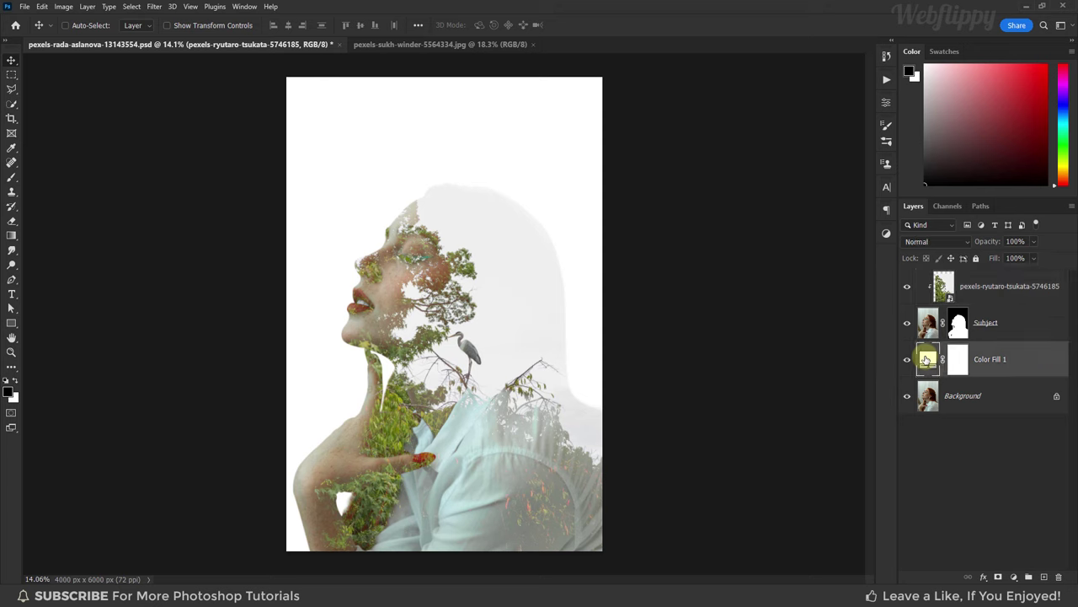
click(495, 193)
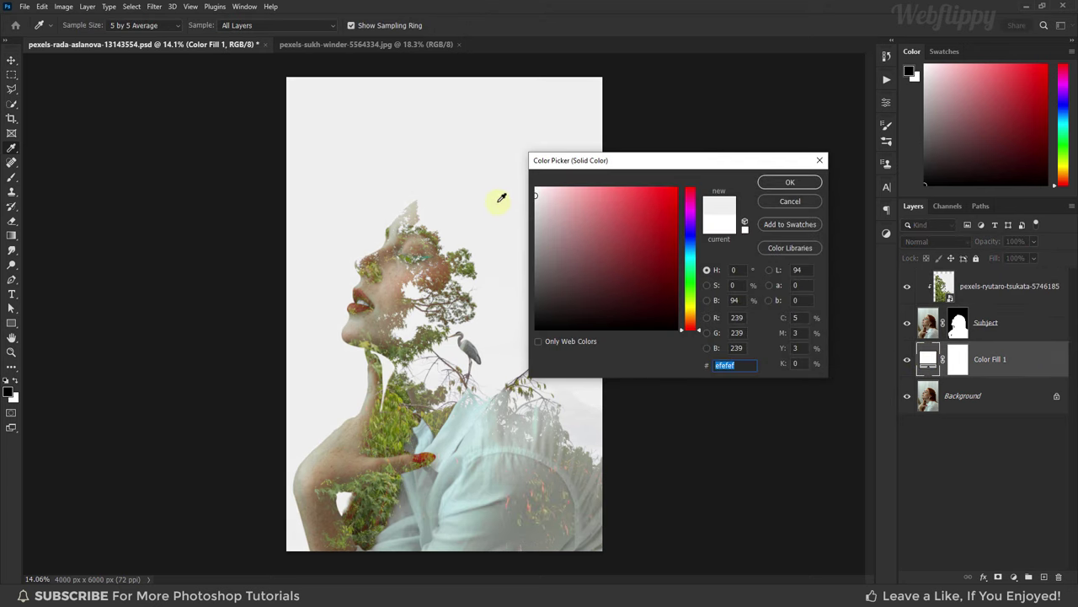
click(789, 181)
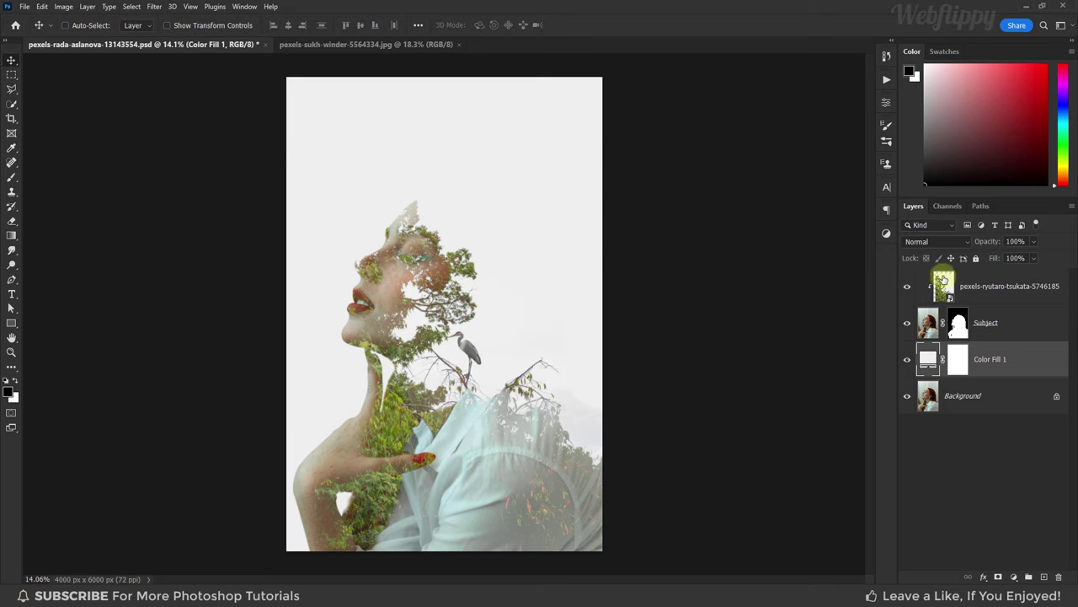
Add a white layer mask to the tree layer and choose the regular brush.
click(972, 286)
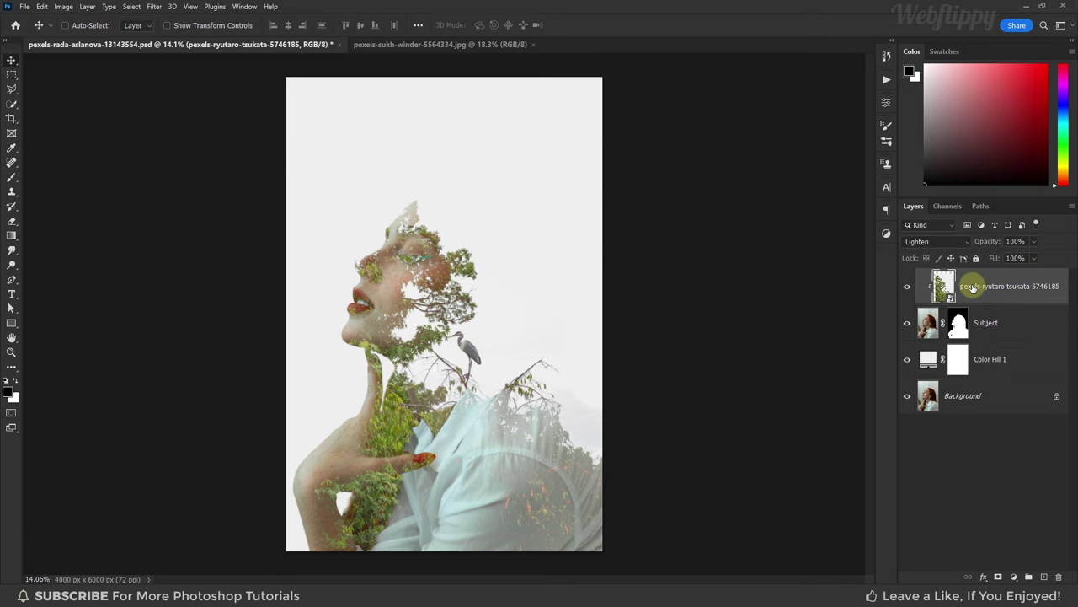
click(998, 577)
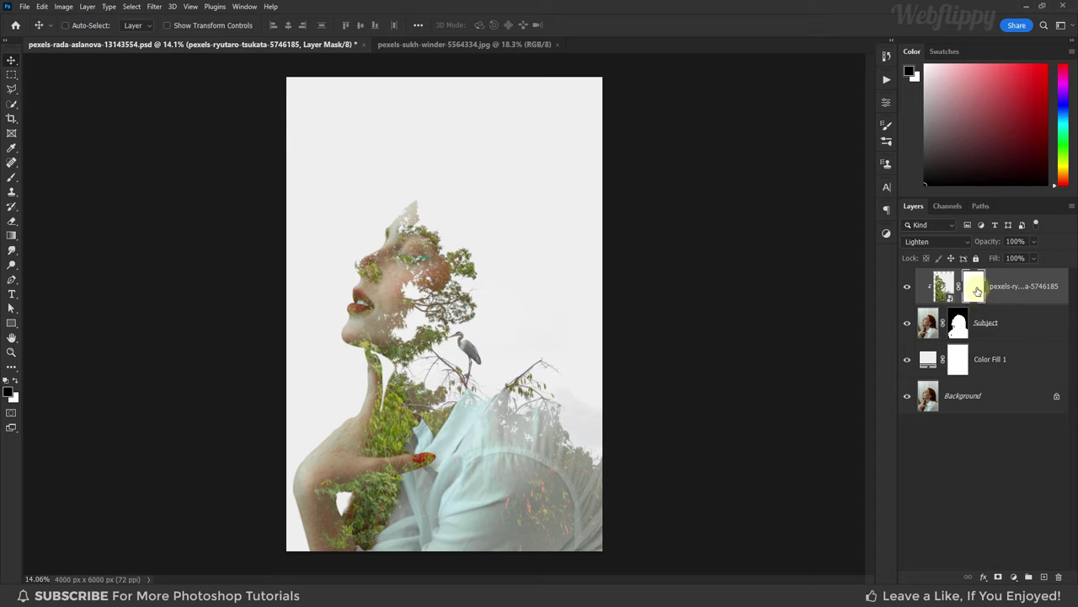
drag(12, 177, 36, 181)
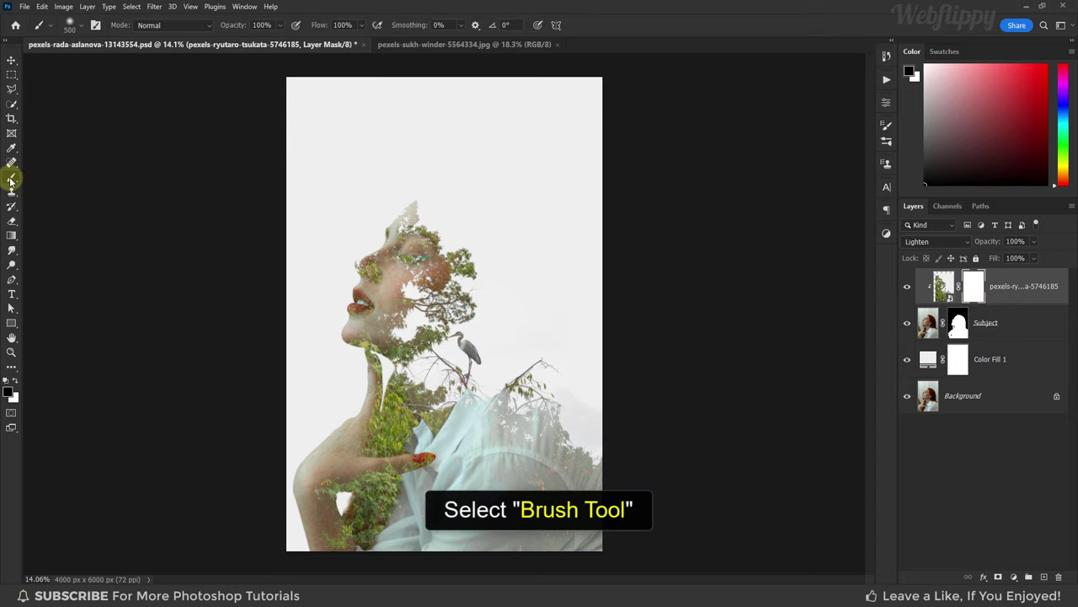
click(47, 177)
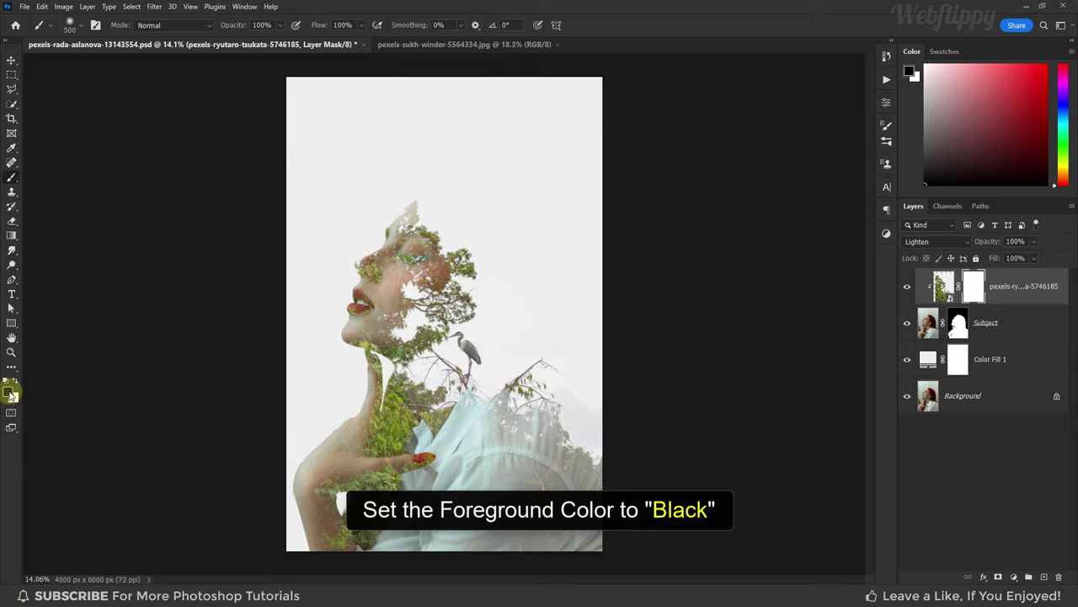
click(79, 25)
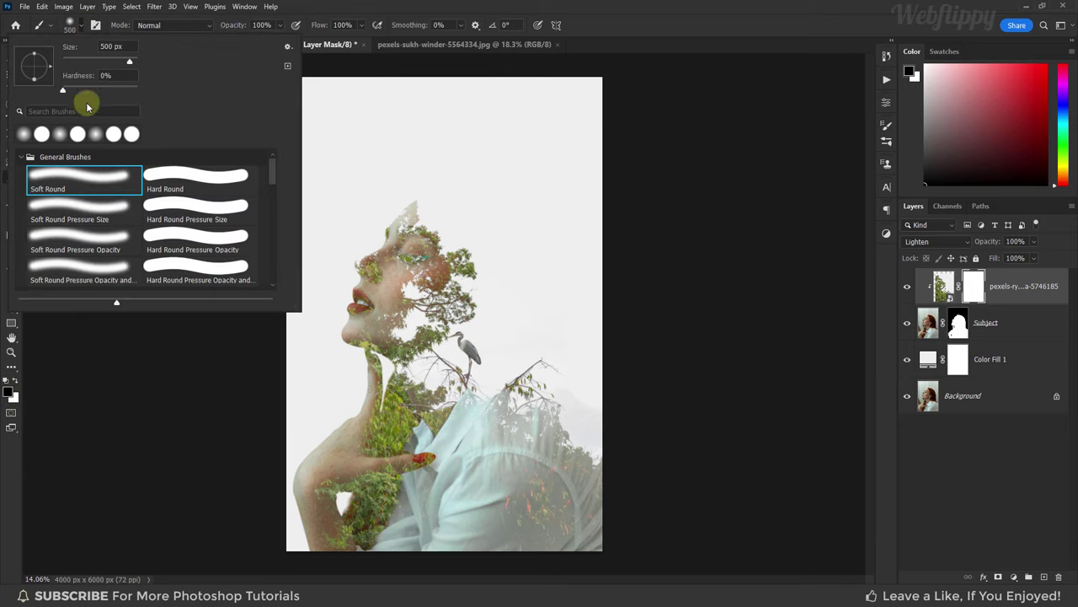
click(81, 29)
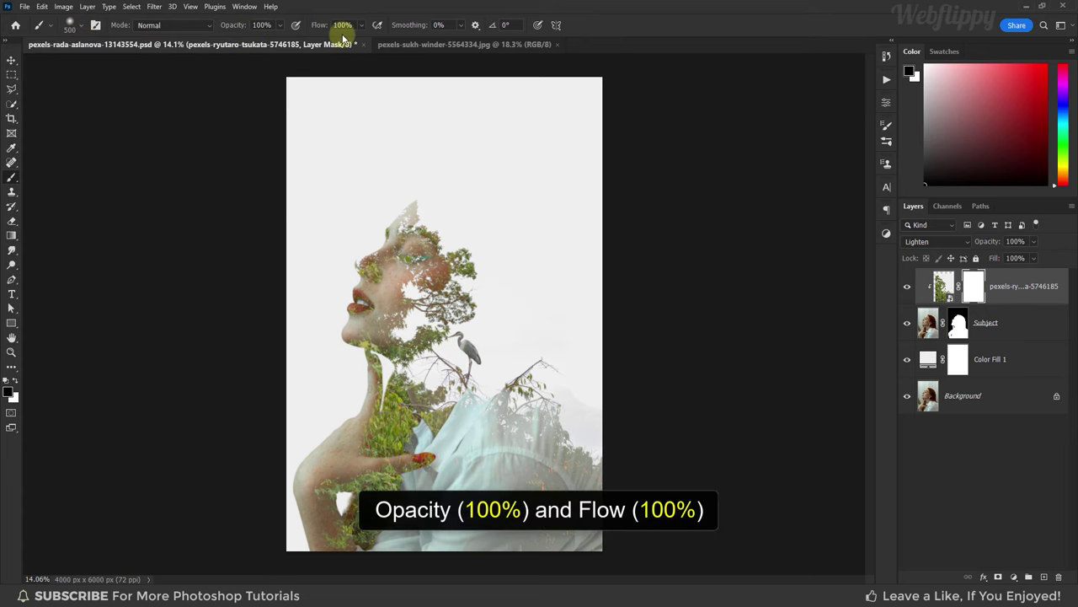
Set the brush to 300 px, fit the image on screen, and target the tree layer's pixels.
scroll(371, 213, up, 3)
scroll(374, 215, up, 2)
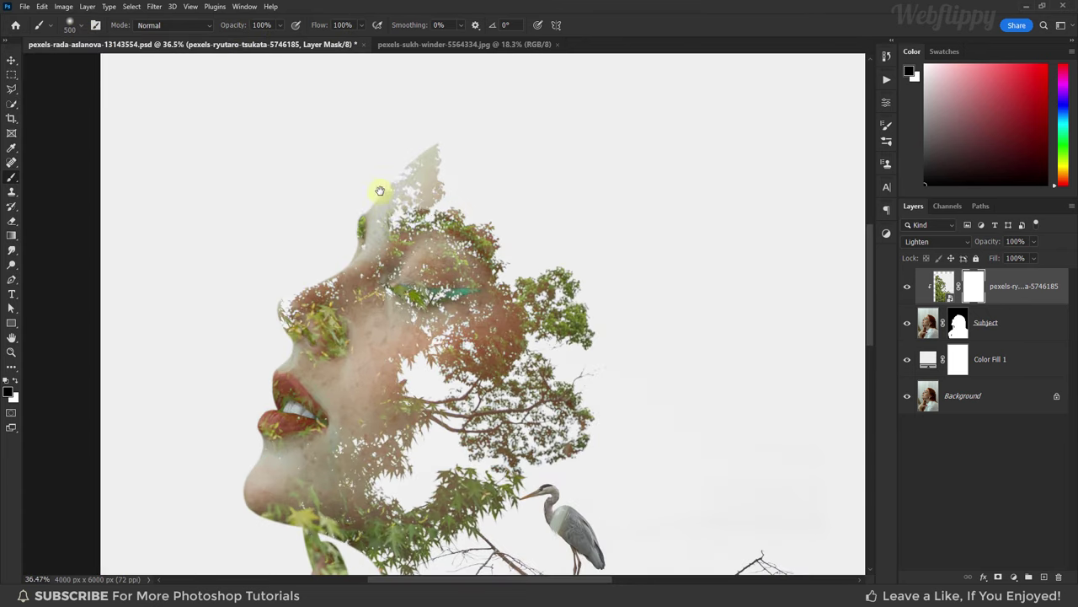
key(bracketleft)
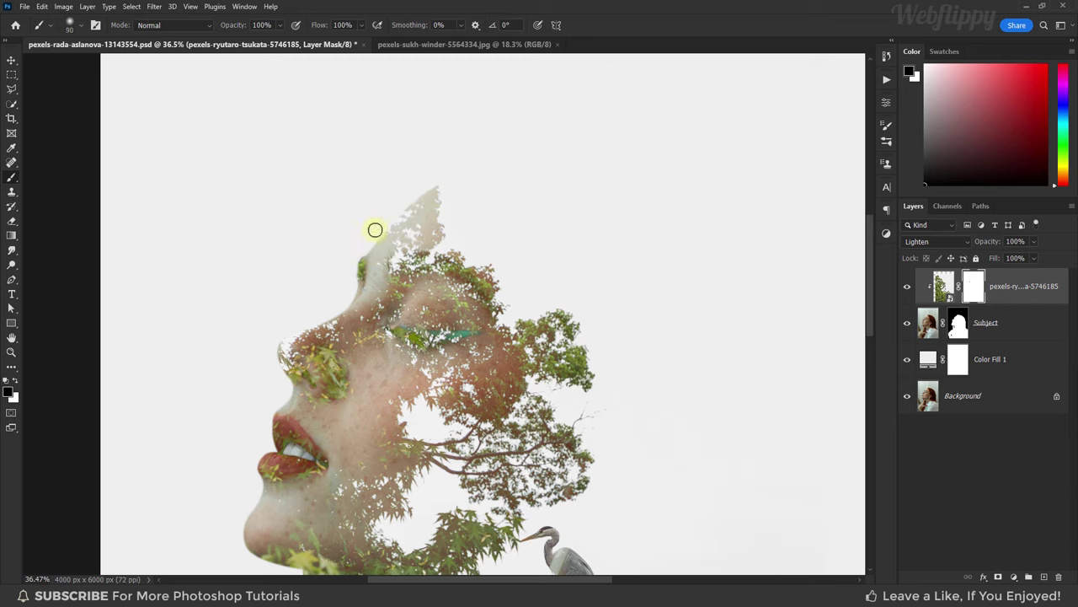
drag(312, 286, 301, 242)
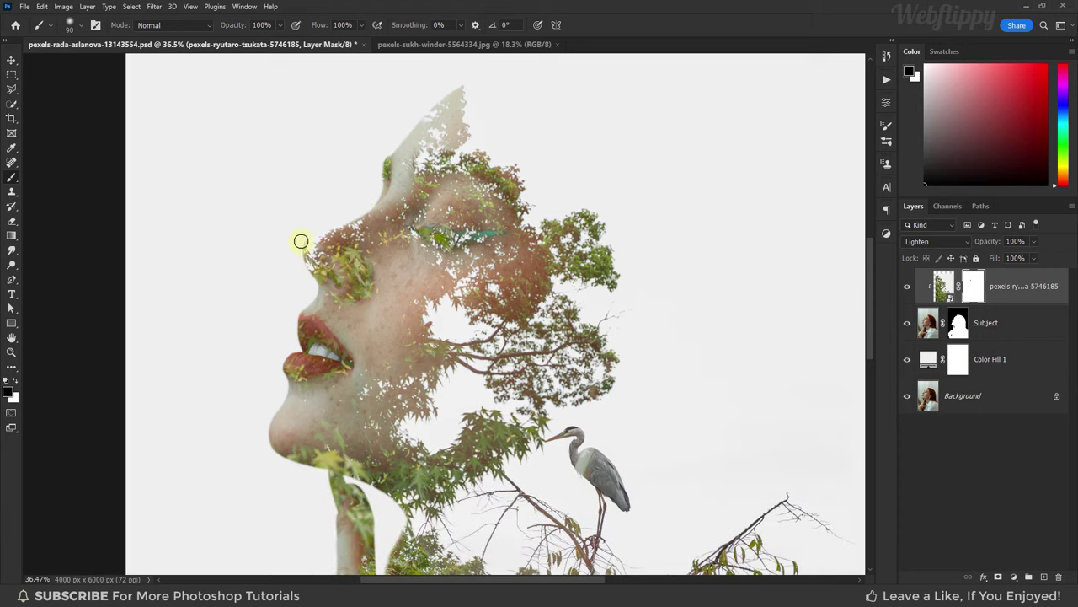
scroll(299, 265, down, 10)
key(bracketright)
key(bracketright)
key(bracketright)
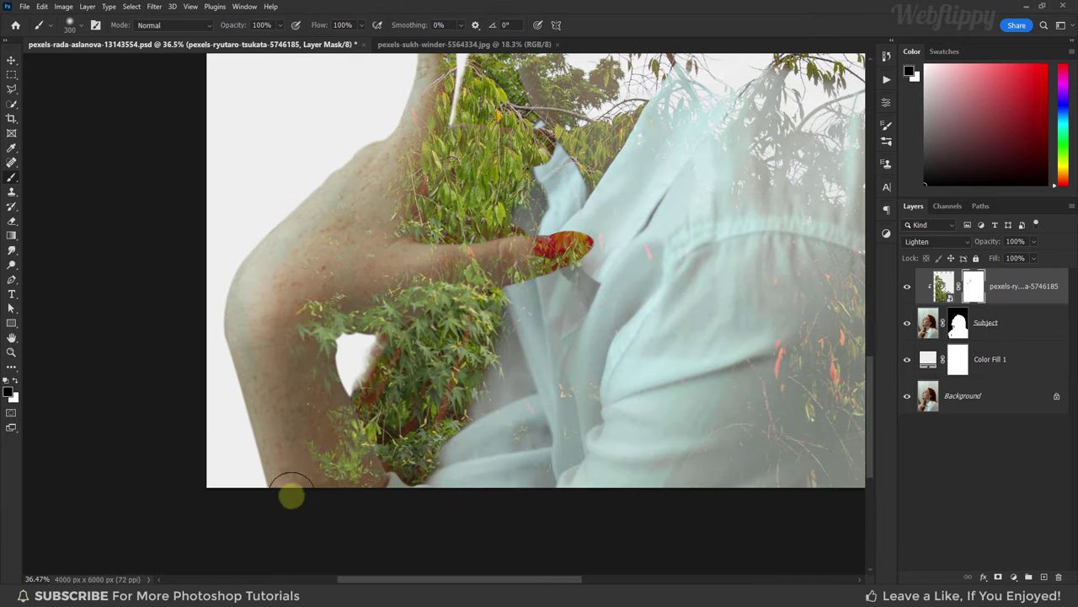
key(bracketright)
key(bracketright)
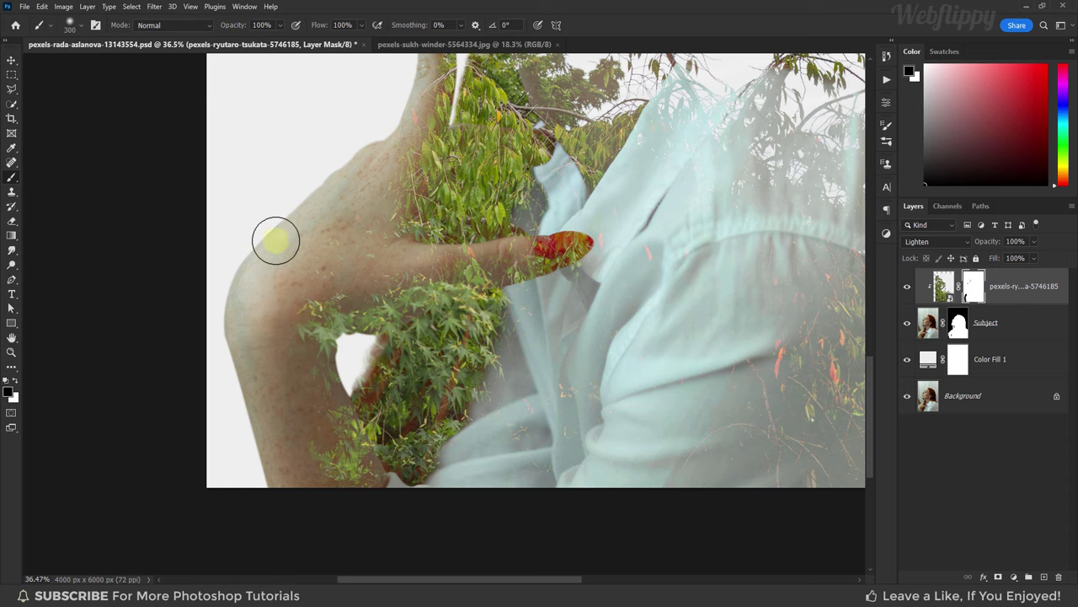
key(ctrl+0)
click(1017, 289)
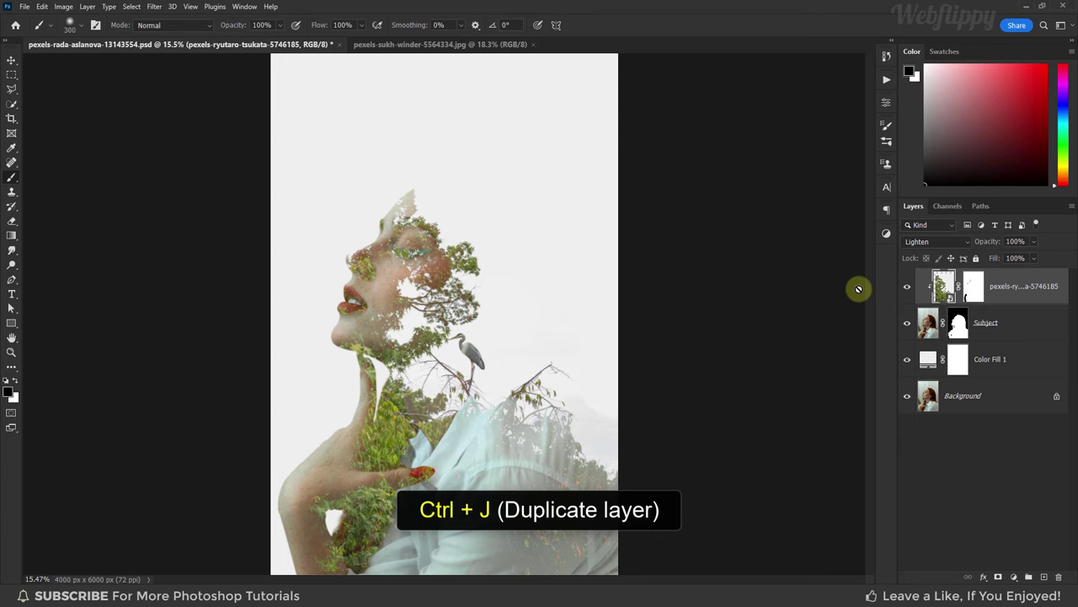
Duplicate the tree layer as a clipped, Normal-mode copy fully hidden by a black mask.
key(ctrl+j)
right_click(1018, 289)
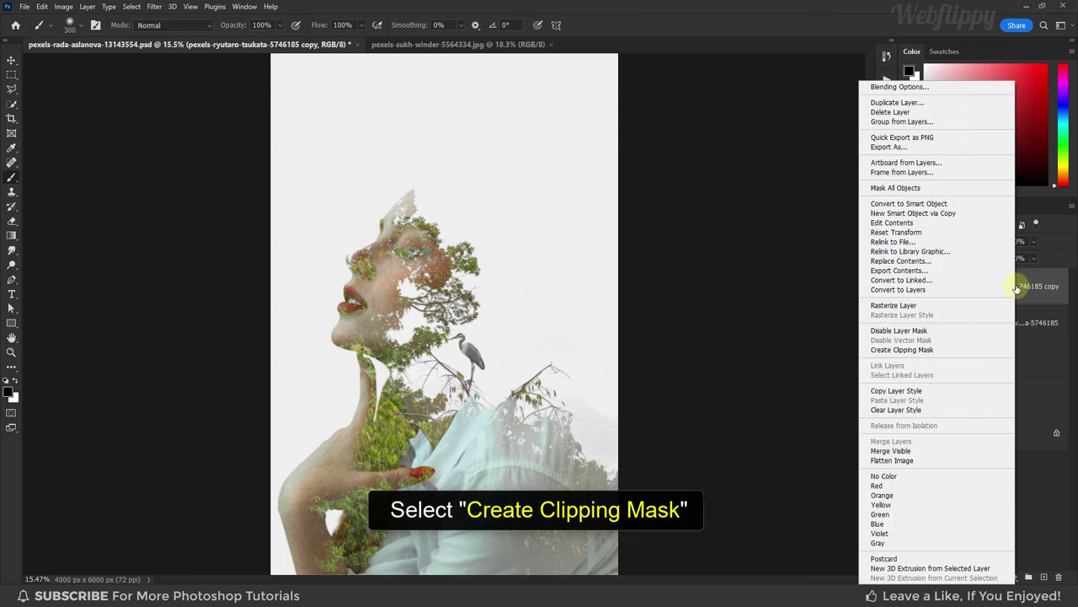
click(966, 351)
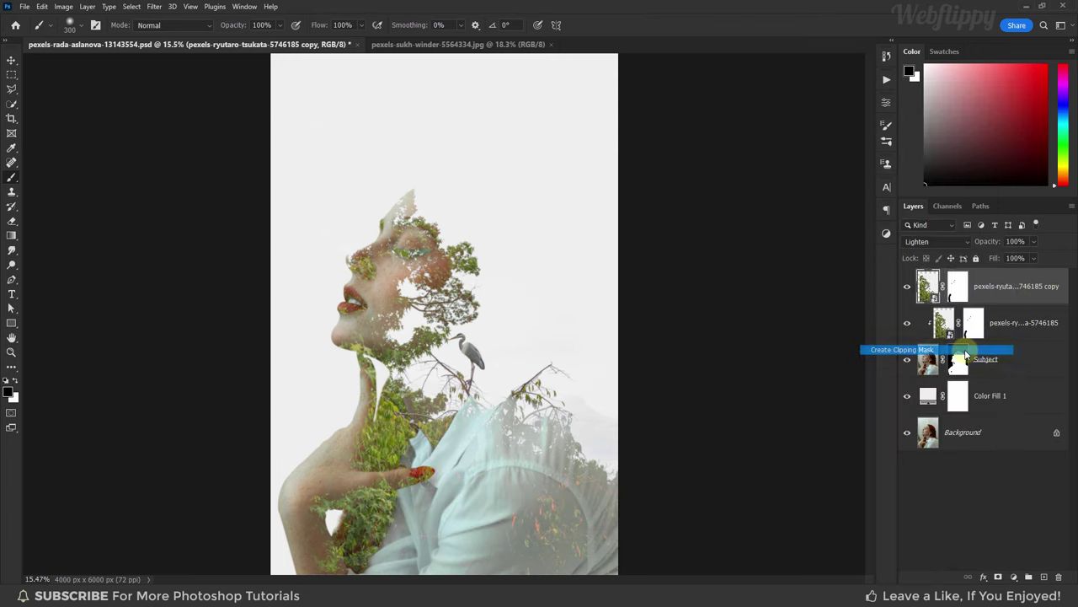
right_click(974, 290)
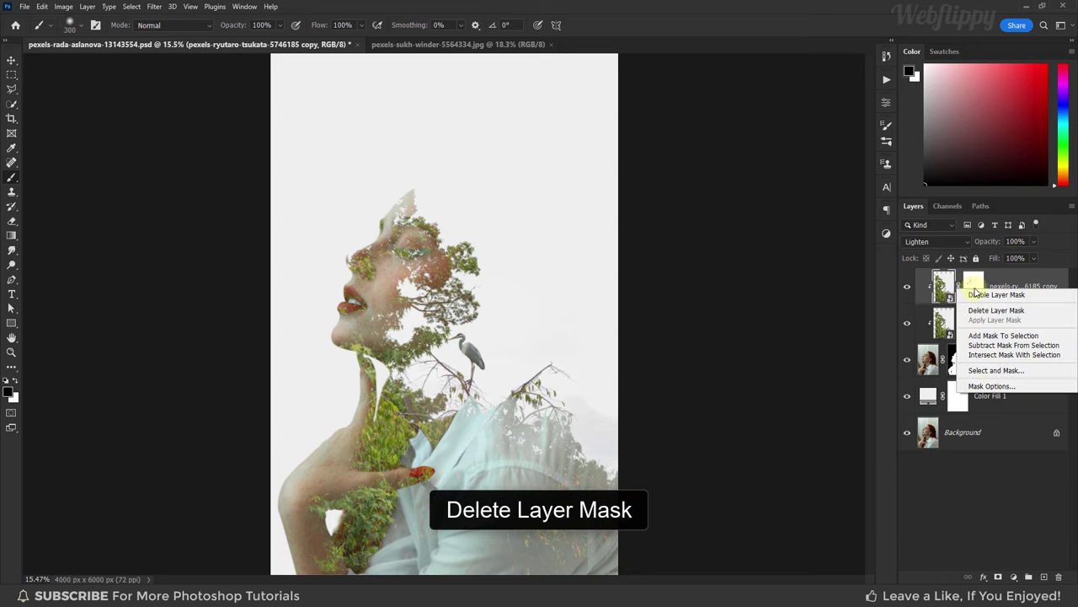
click(990, 312)
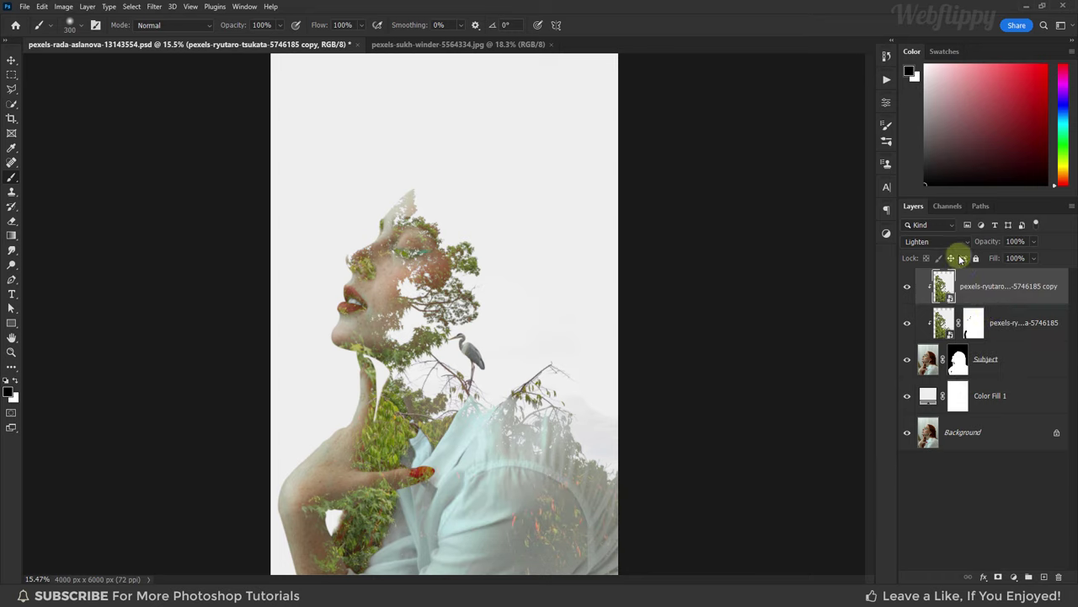
click(955, 243)
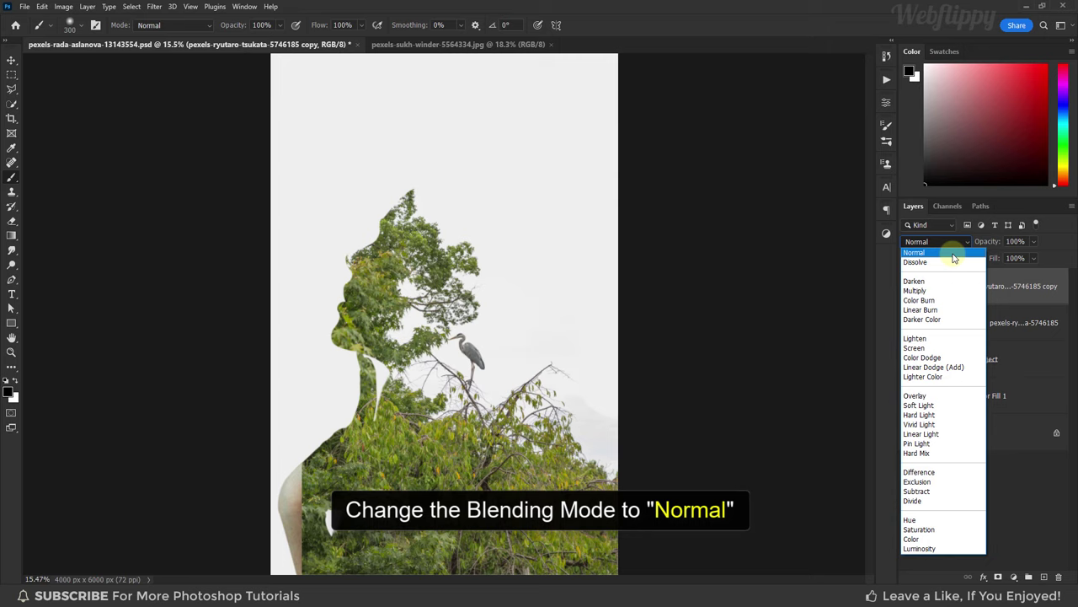
click(954, 255)
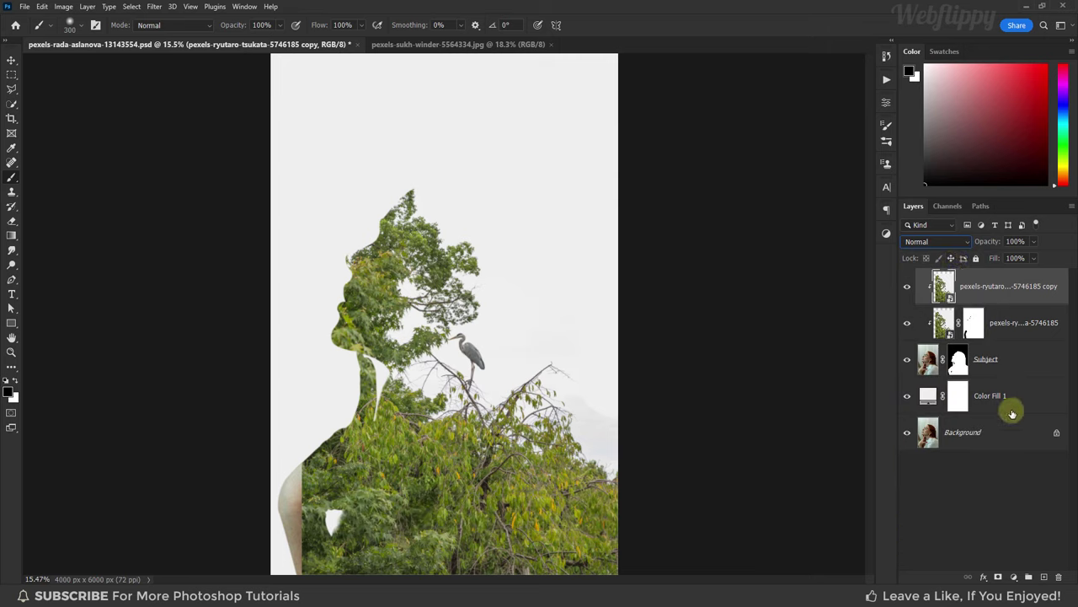
alt+click(998, 577)
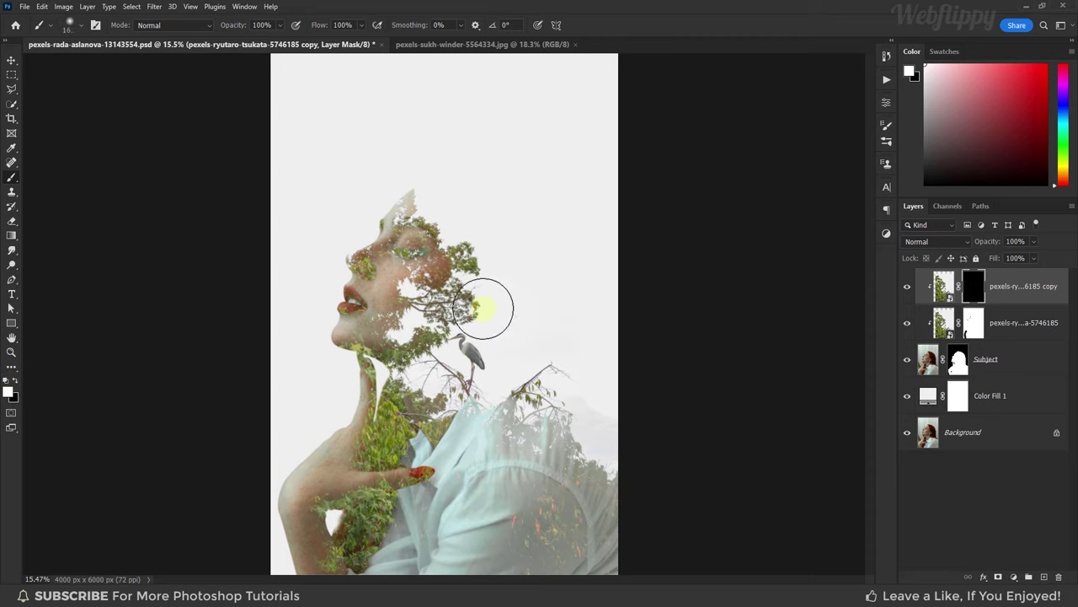
Paint white into the copy's mask with a larger brush to reveal branches around the heron.
key(bracketright)
key(bracketright)
key(bracketright)
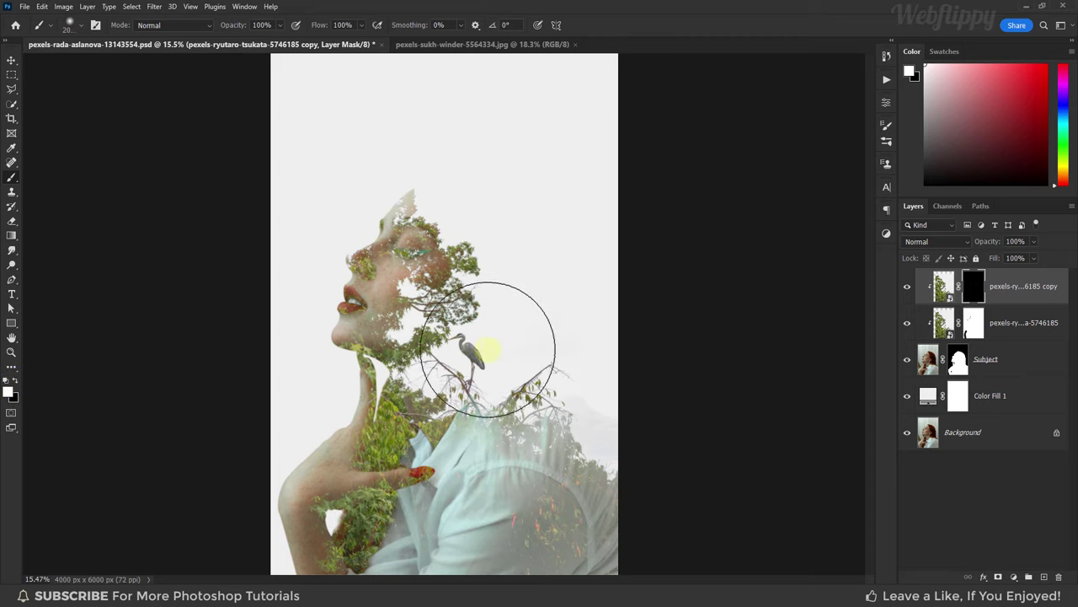
mouse_move(490, 349)
mouse_down()
mouse_move(628, 408)
mouse_move(505, 264)
mouse_move(632, 481)
mouse_move(553, 344)
mouse_move(545, 289)
mouse_up()
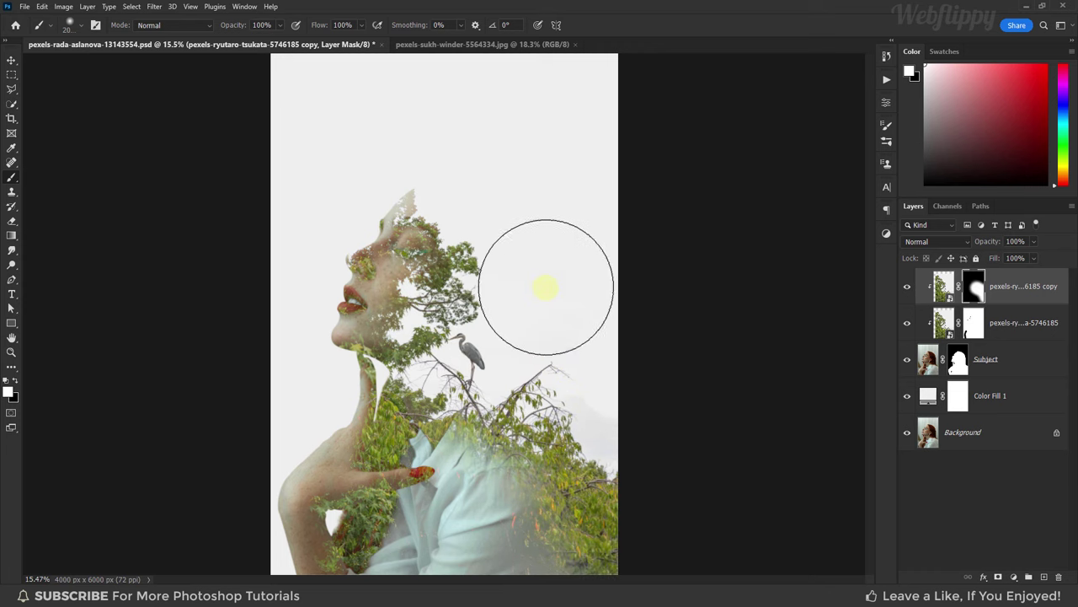
key(v)
key(v)
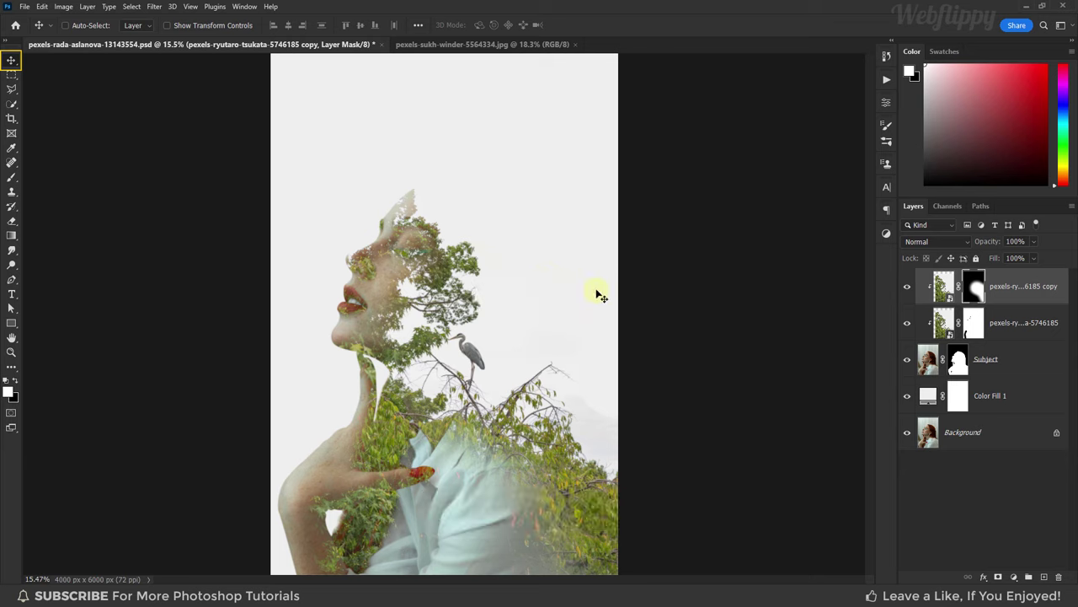
Desaturate the tree copy to -30 with a clipped Hue/Saturation layer, then view the birds photo.
click(1000, 288)
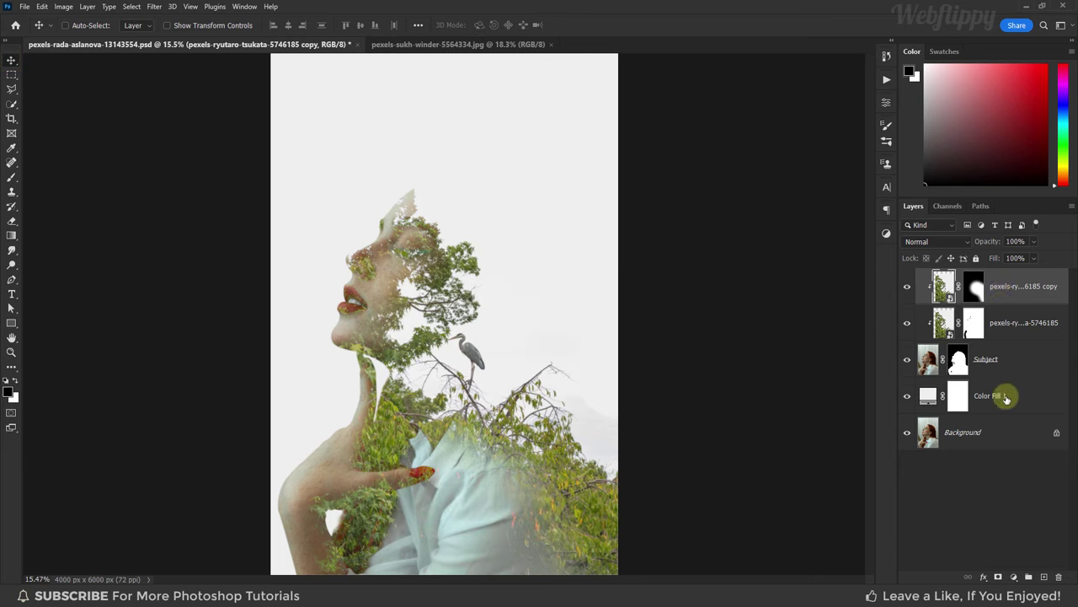
click(1014, 577)
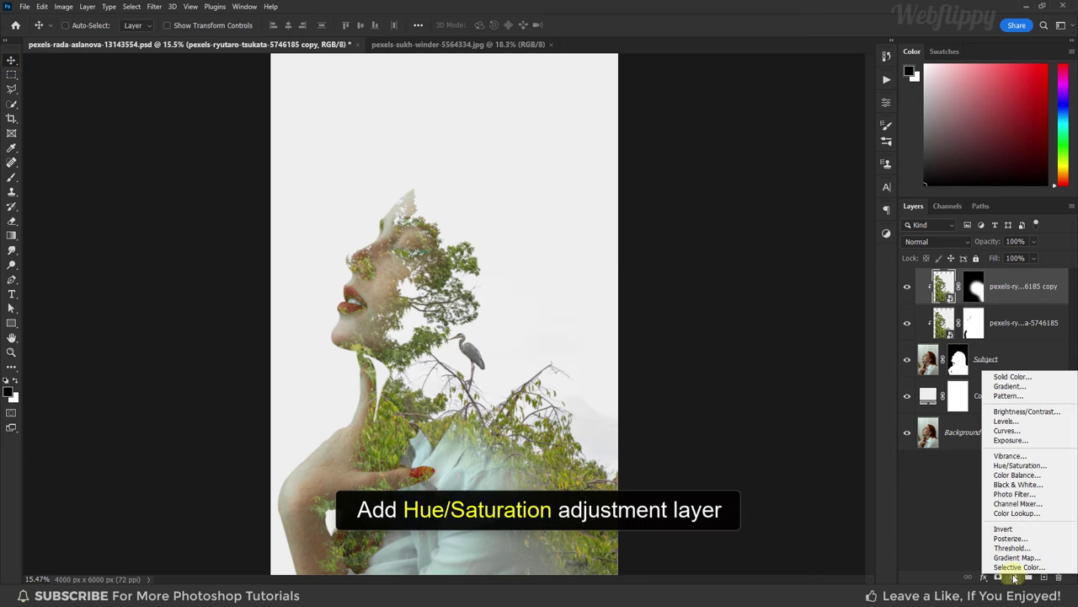
click(1015, 466)
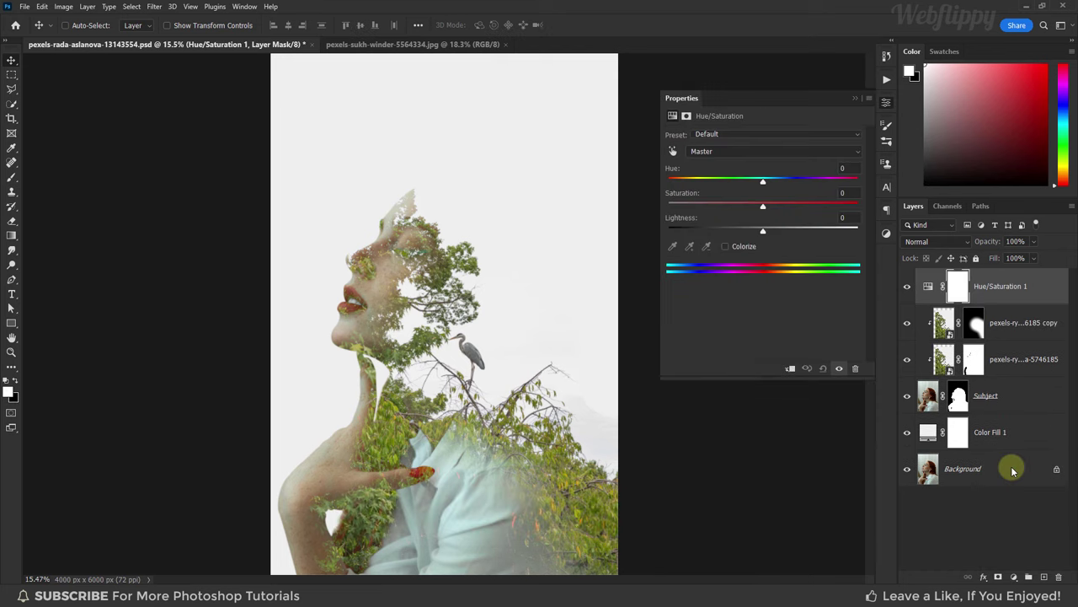
click(790, 369)
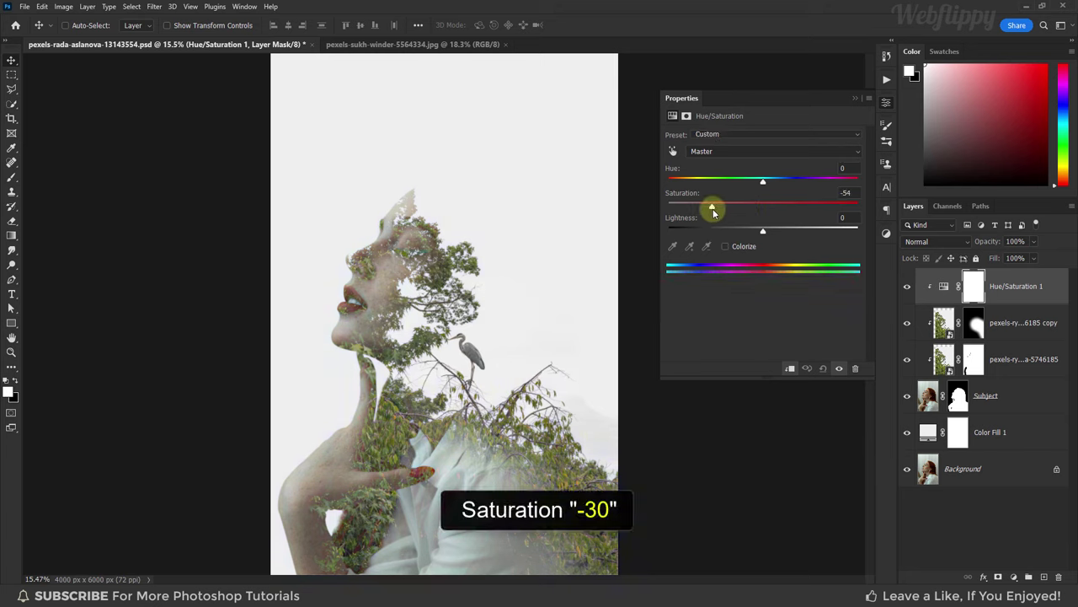
drag(712, 208, 729, 213)
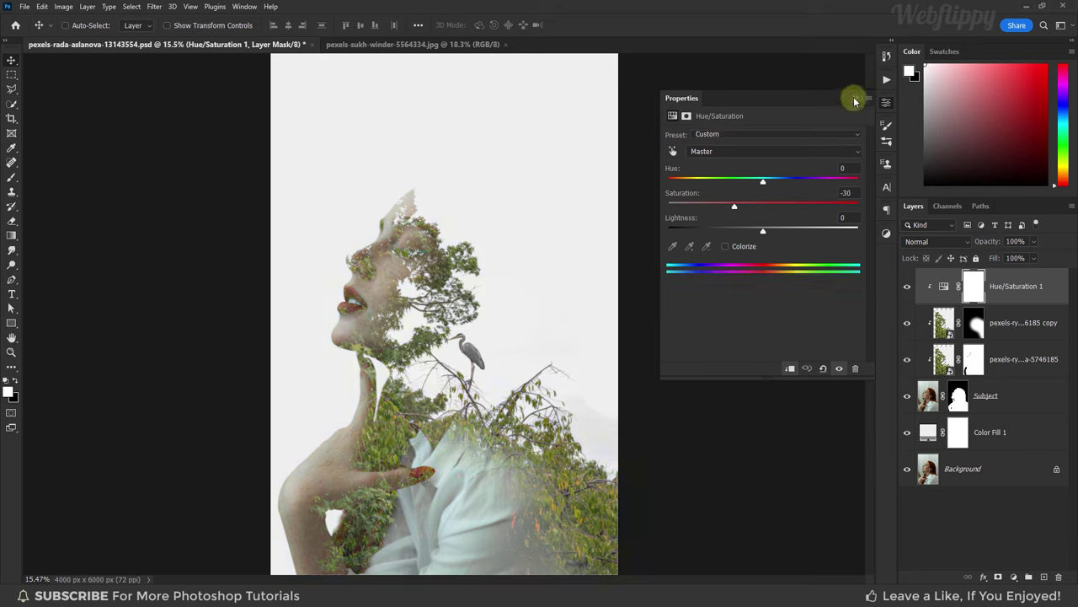
click(855, 100)
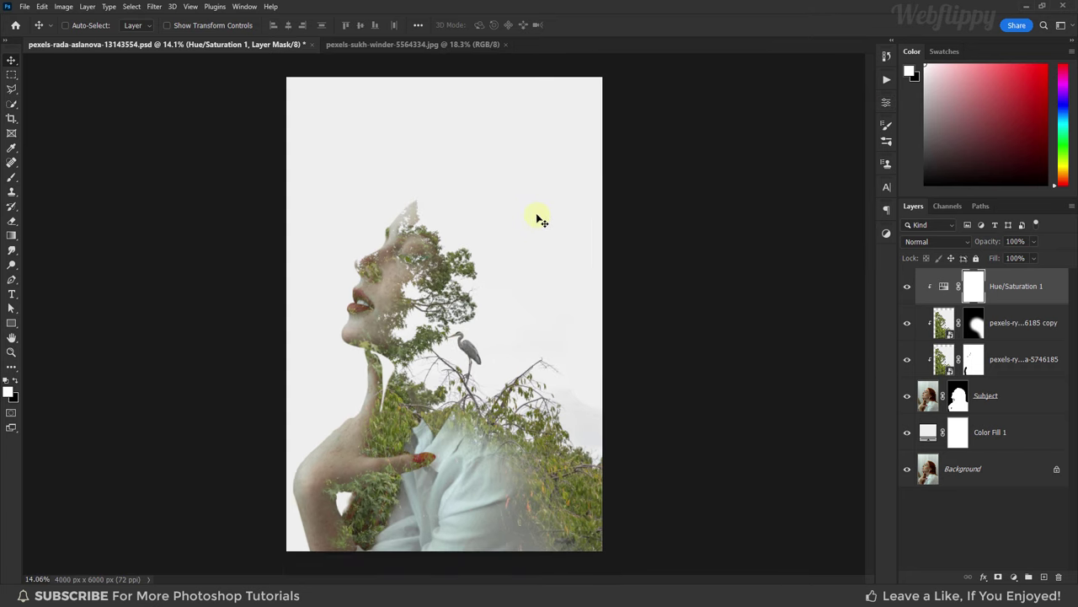
click(474, 47)
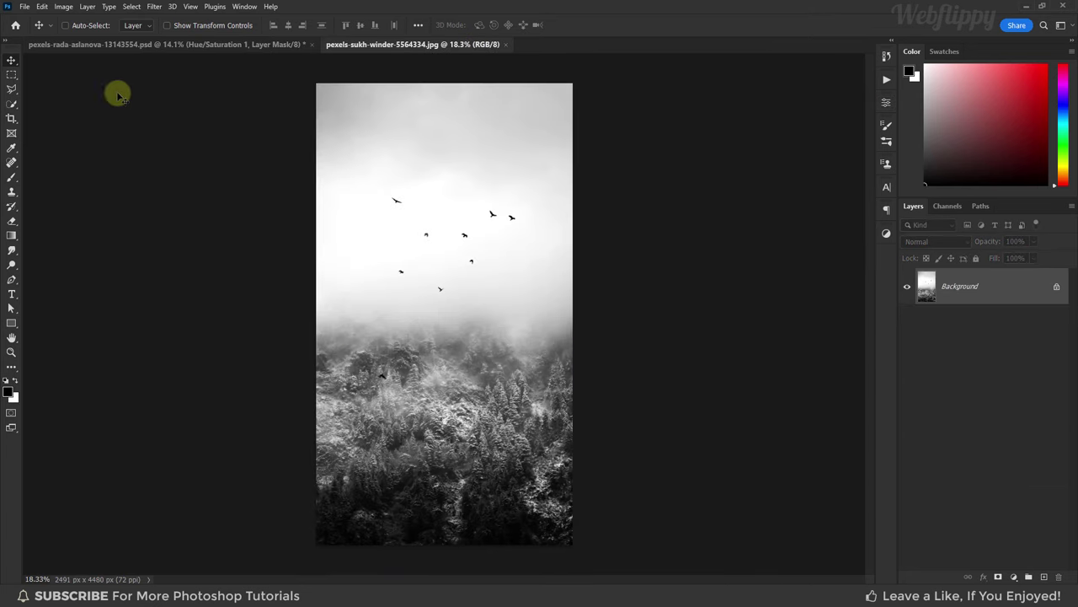
Lasso the flock of birds and drag it into the portrait as a new layer.
click(13, 90)
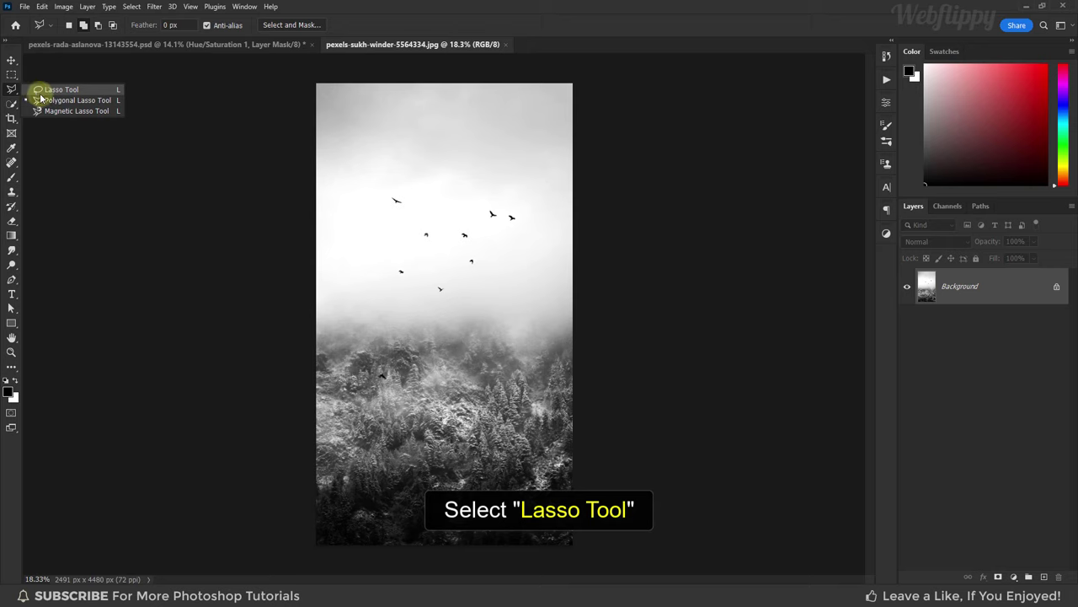
click(40, 93)
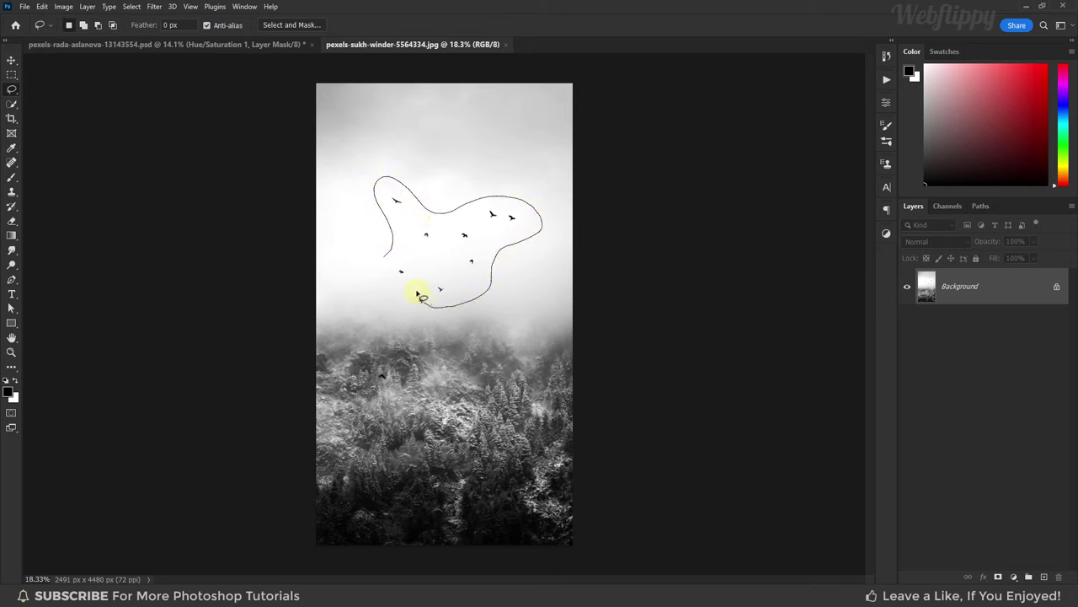
drag(381, 268, 383, 272)
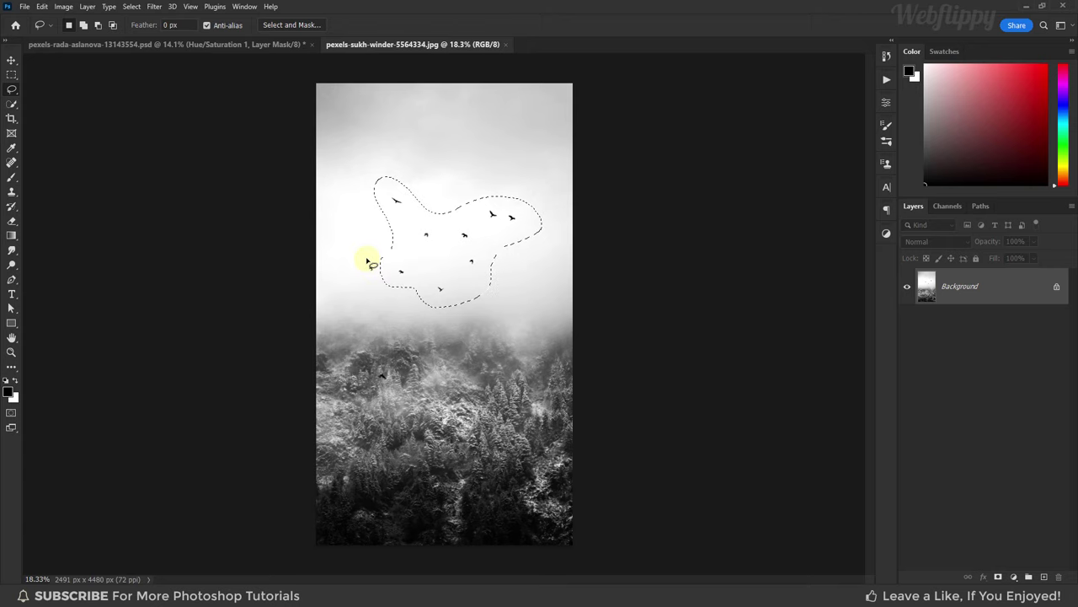
click(12, 61)
drag(404, 214, 244, 45)
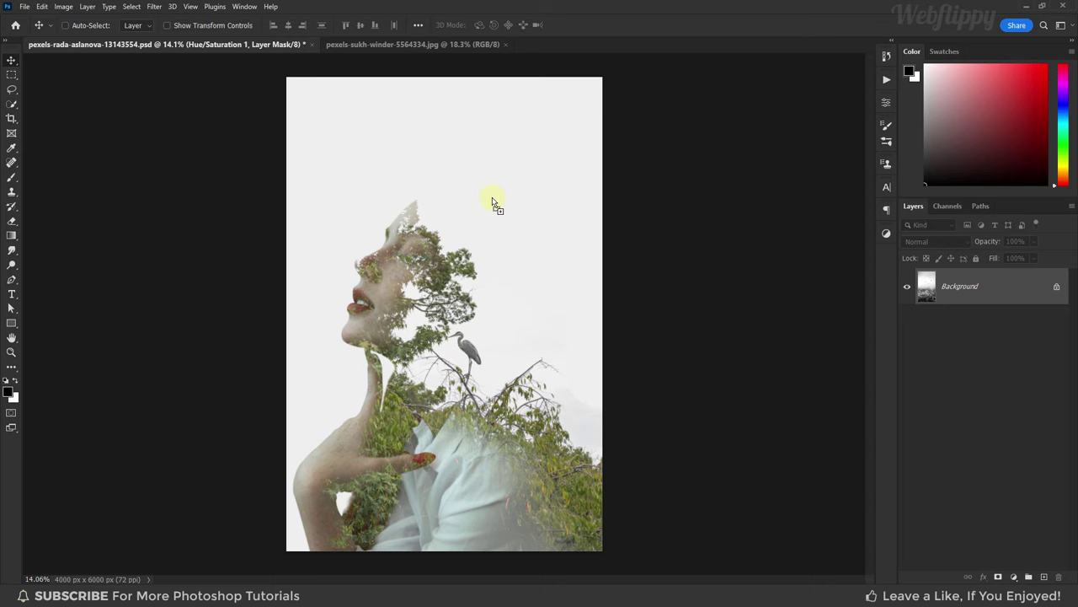
mouse_move(493, 202)
mouse_down()
mouse_move(496, 211)
mouse_move(487, 202)
mouse_up()
Scale the birds layer to about 109% and set it to Multiply.
key(ctrl+t)
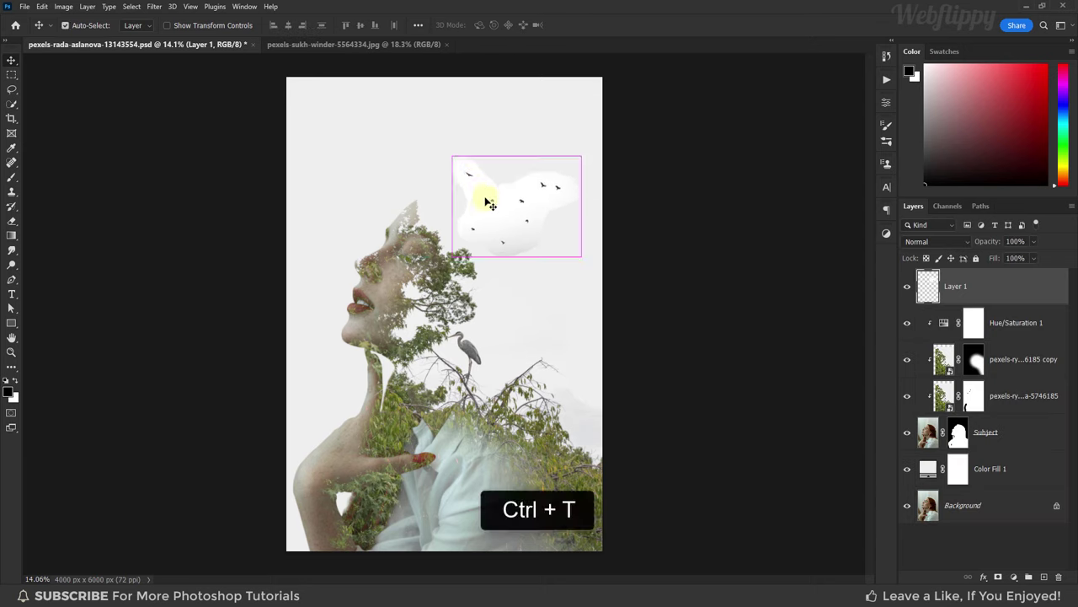
mouse_move(452, 256)
mouse_down()
mouse_move(441, 264)
mouse_move(481, 244)
mouse_up()
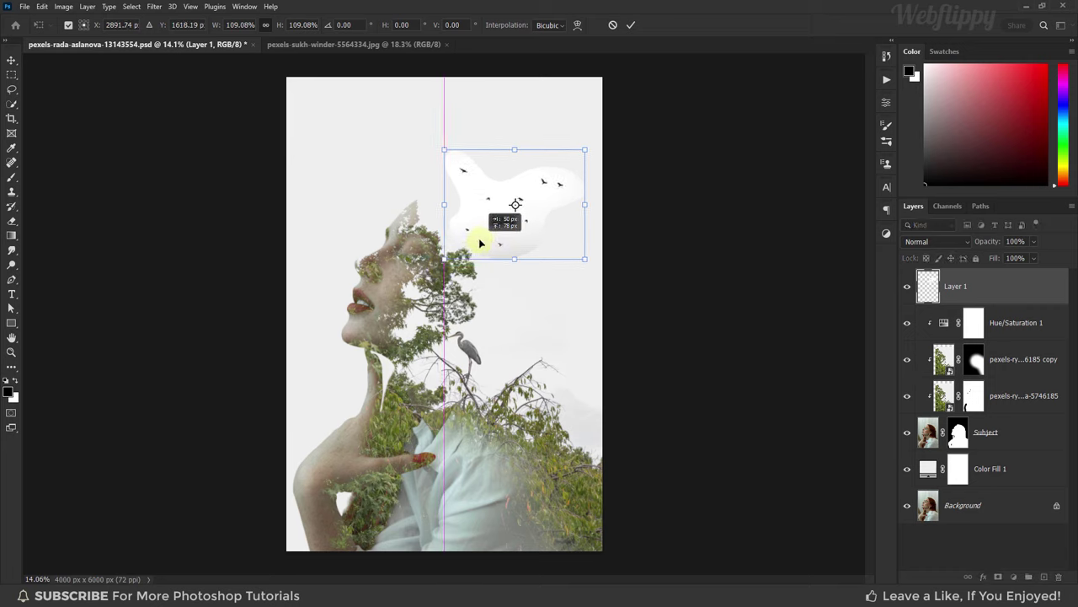
click(631, 25)
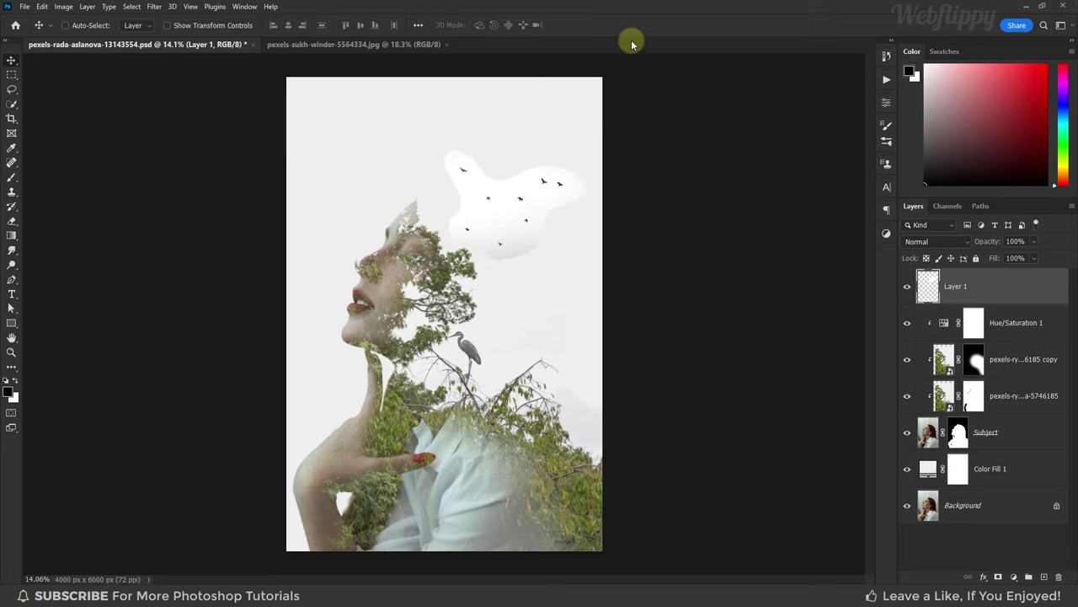
click(955, 241)
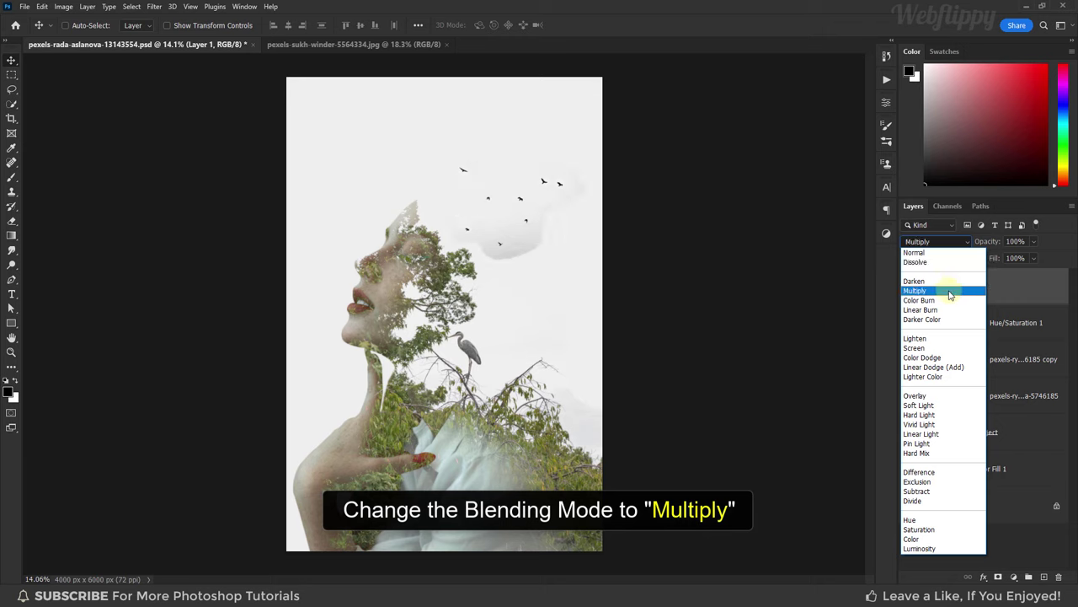
click(949, 291)
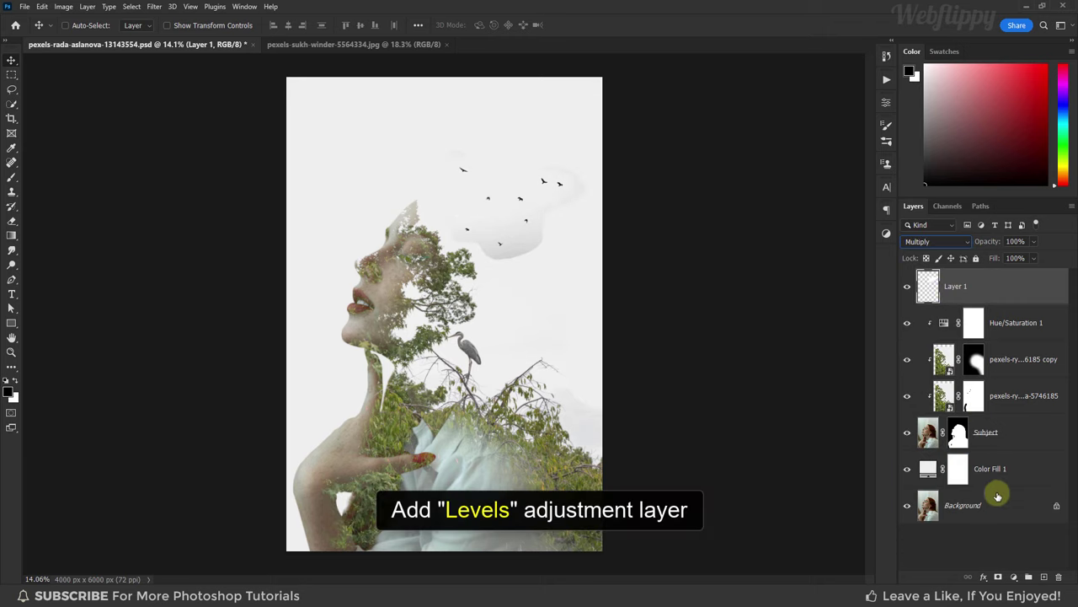
Add a Levels layer clipped to the birds with the white input at 164.
click(1013, 576)
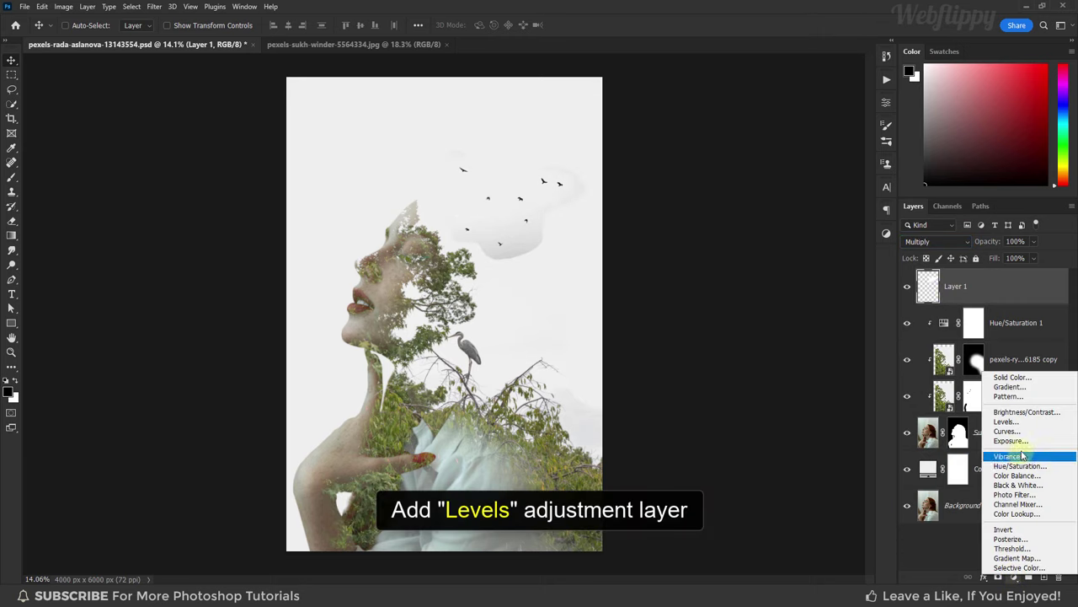
click(1023, 423)
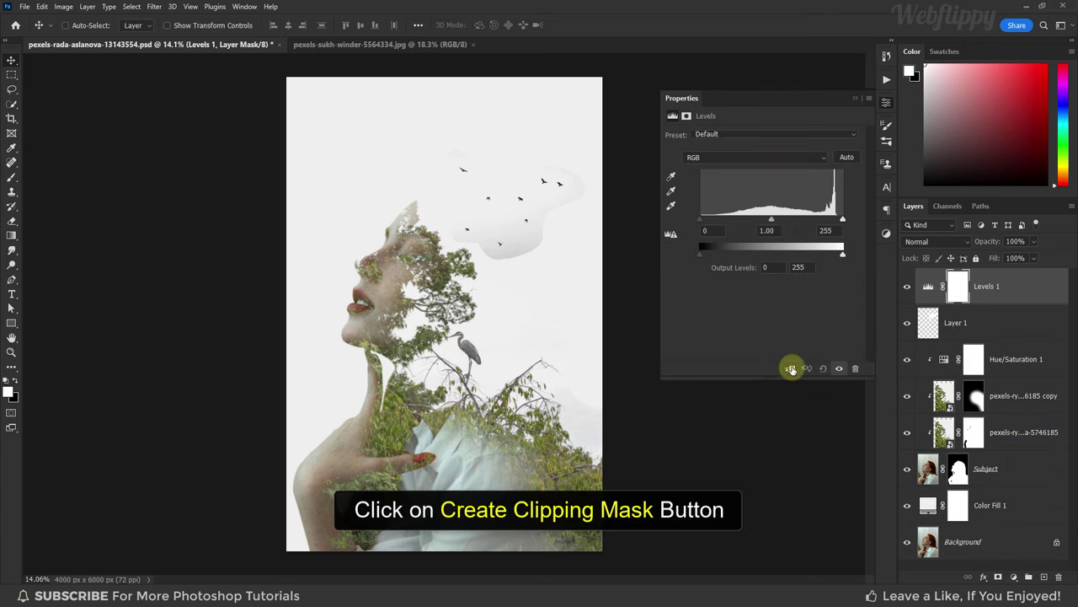
click(791, 368)
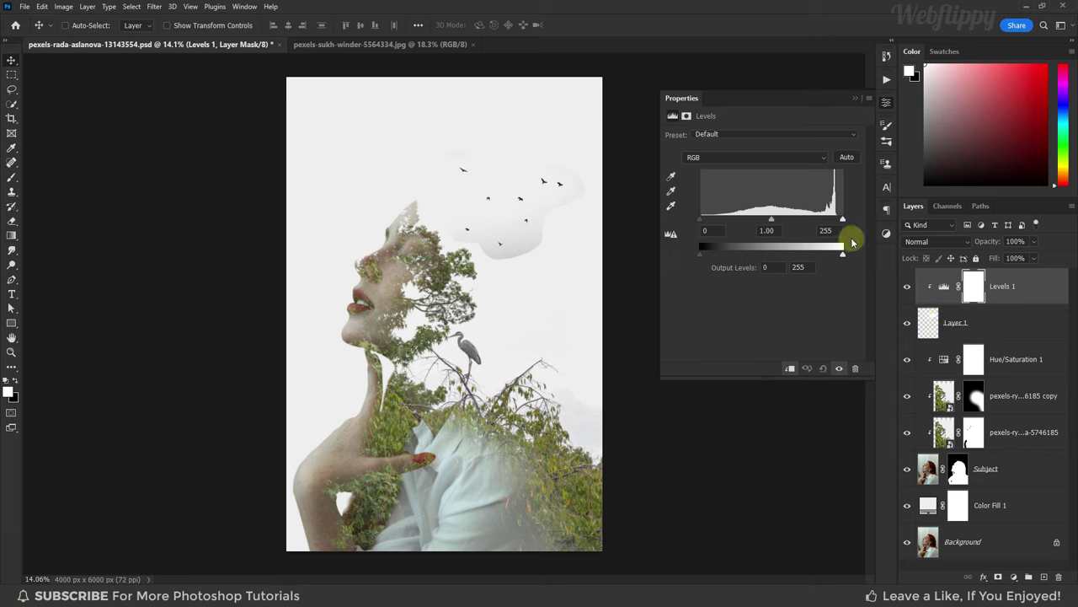
drag(837, 221, 794, 221)
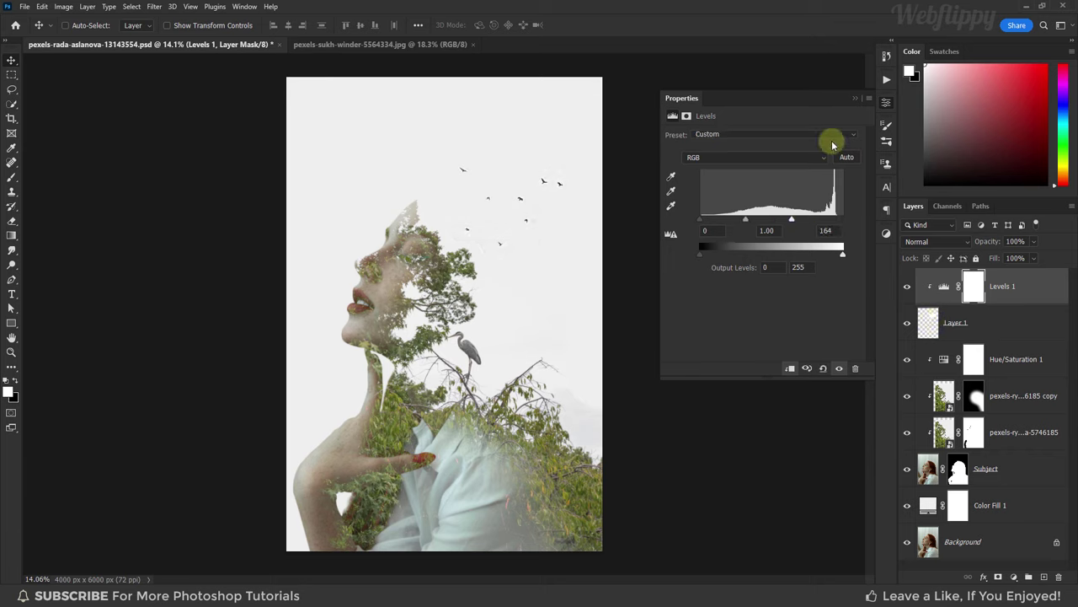
click(854, 100)
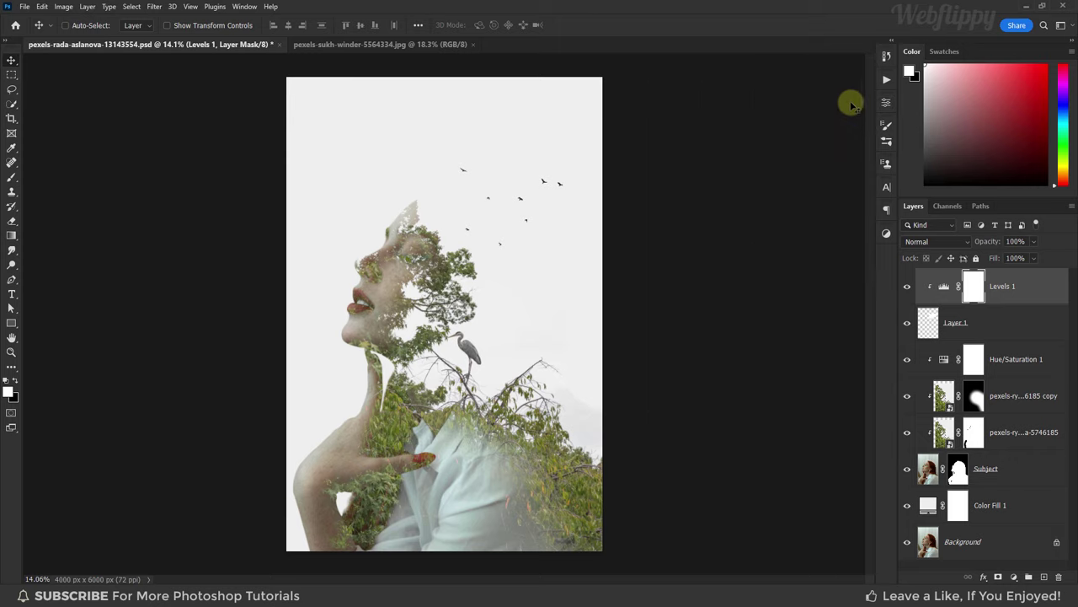
Nudge the birds layer up and to the left.
click(966, 317)
drag(548, 230, 537, 228)
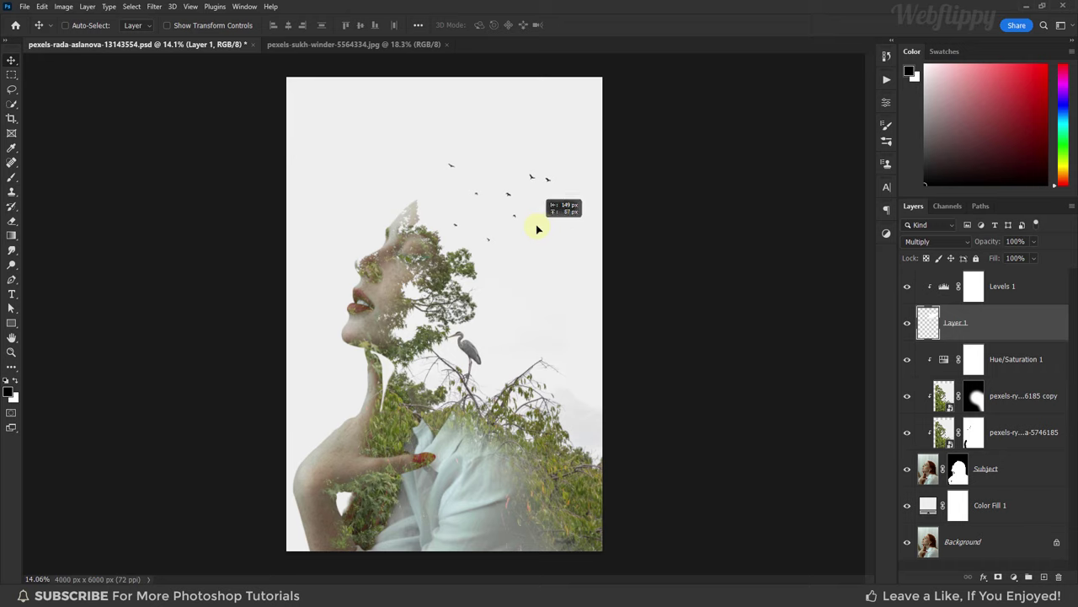
click(1004, 287)
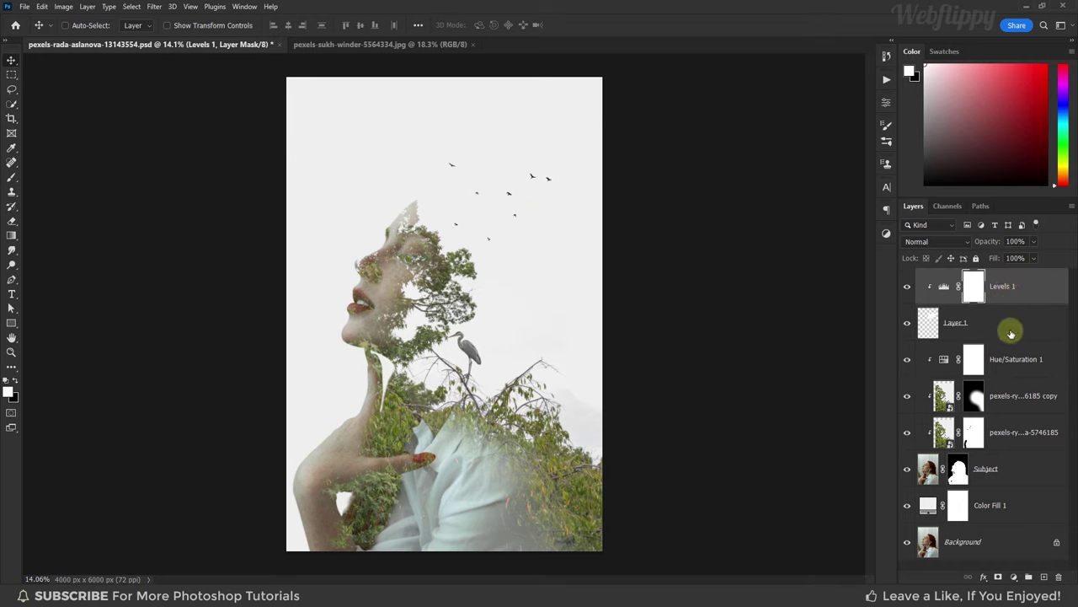
click(1013, 576)
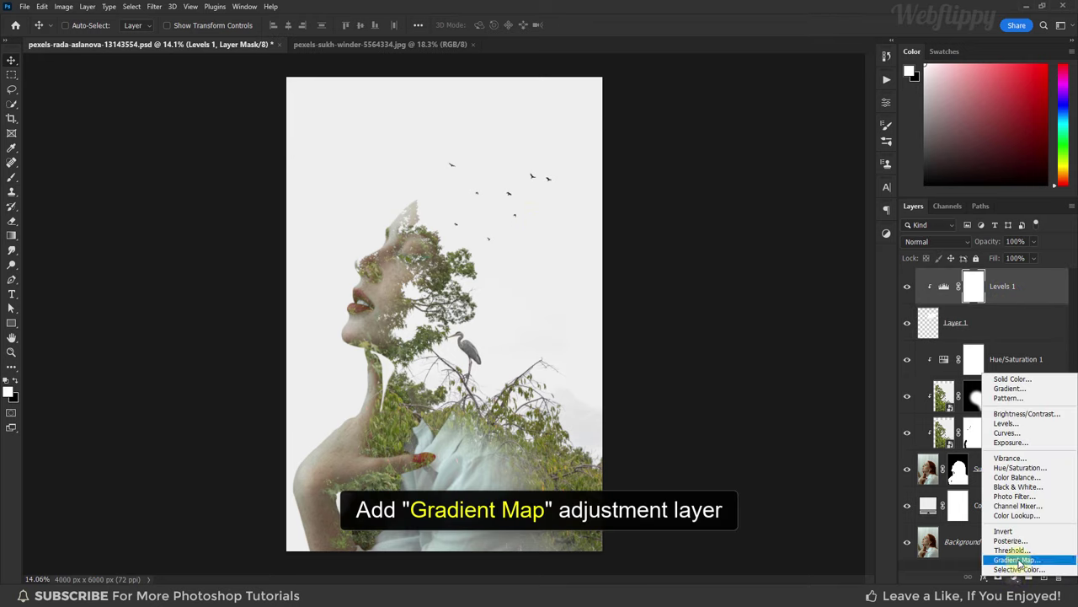
Add a Gradient Map layer and browse the legacy gradient presets, trying Black, White.
click(1018, 559)
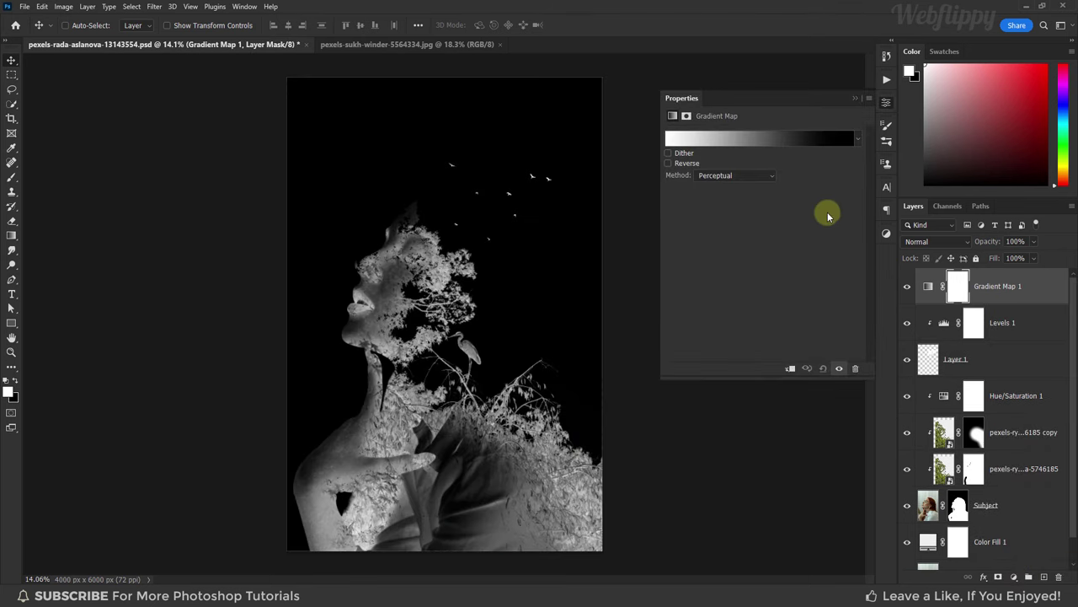
click(771, 139)
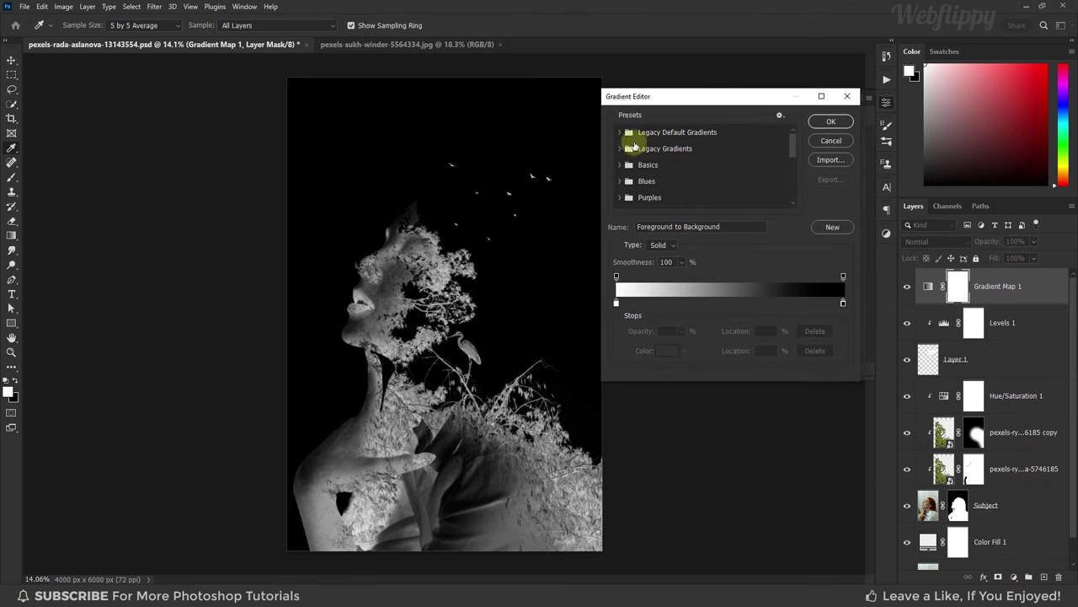
click(620, 132)
click(672, 153)
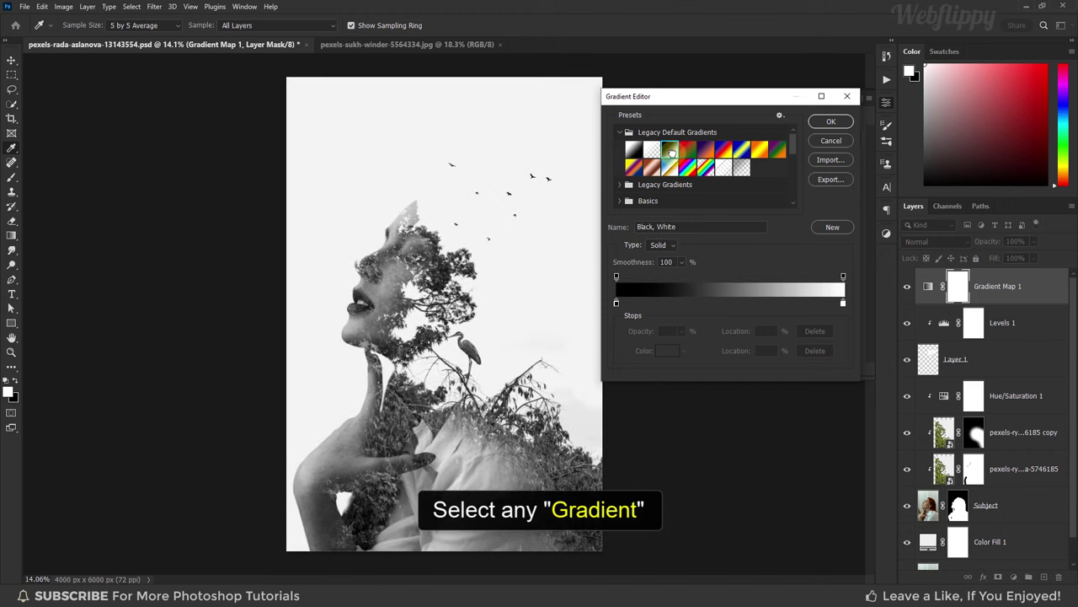
click(620, 134)
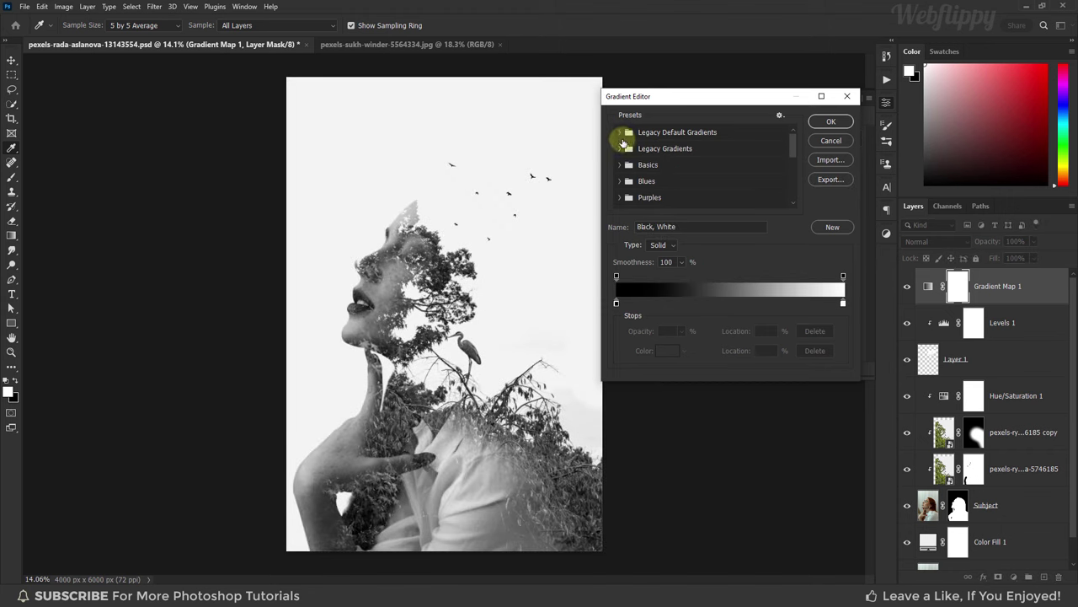
click(618, 148)
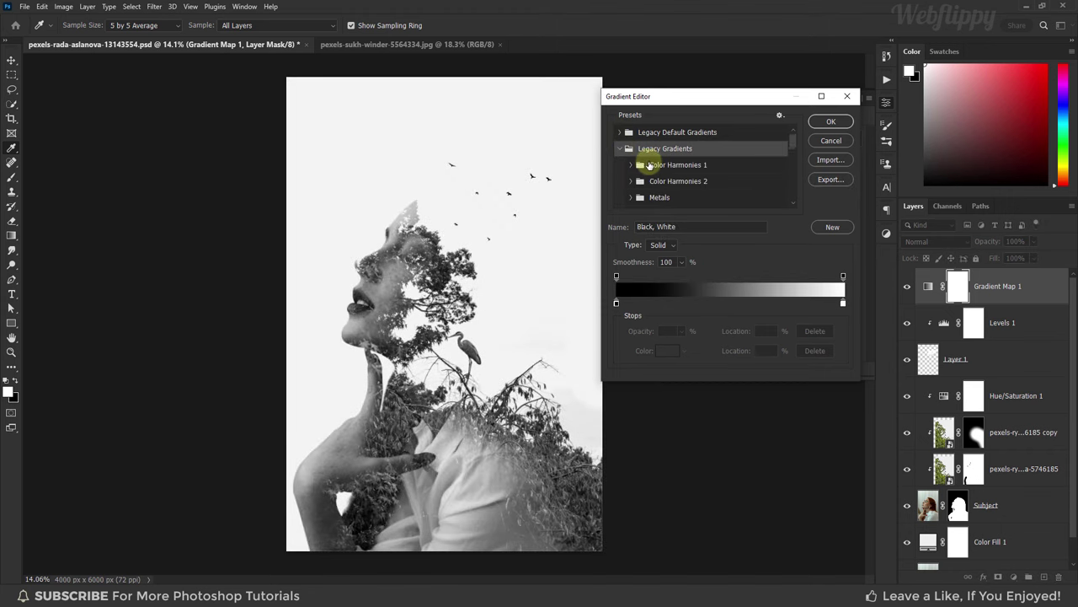
scroll(638, 169, down, 2)
scroll(639, 173, down, 2)
scroll(648, 172, down, 2)
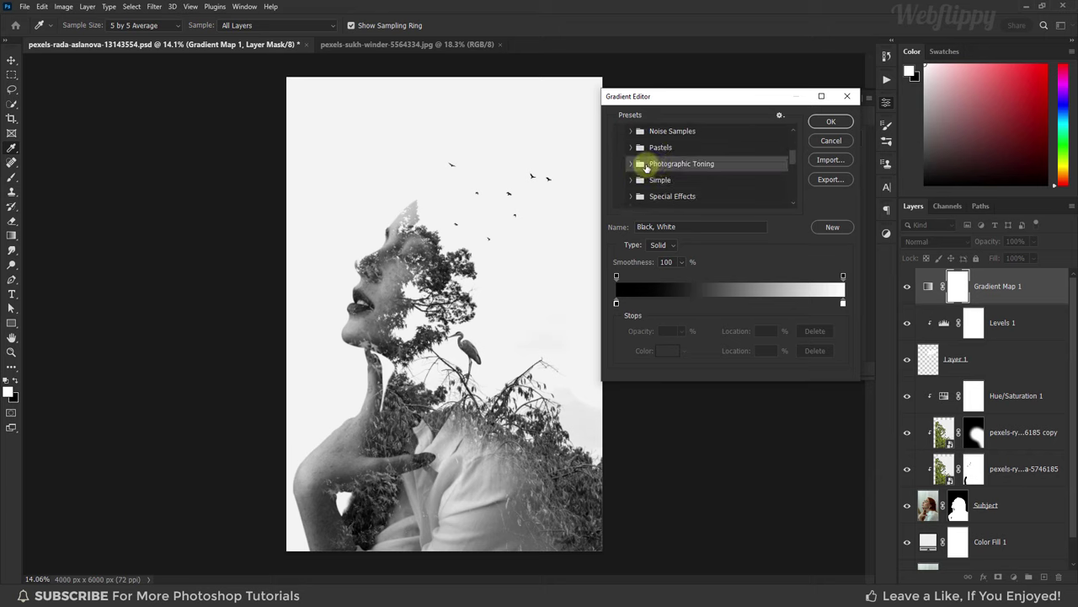
Try several Photographic Toning gradients and settle on Copper 2.
click(631, 164)
scroll(654, 176, down, 1)
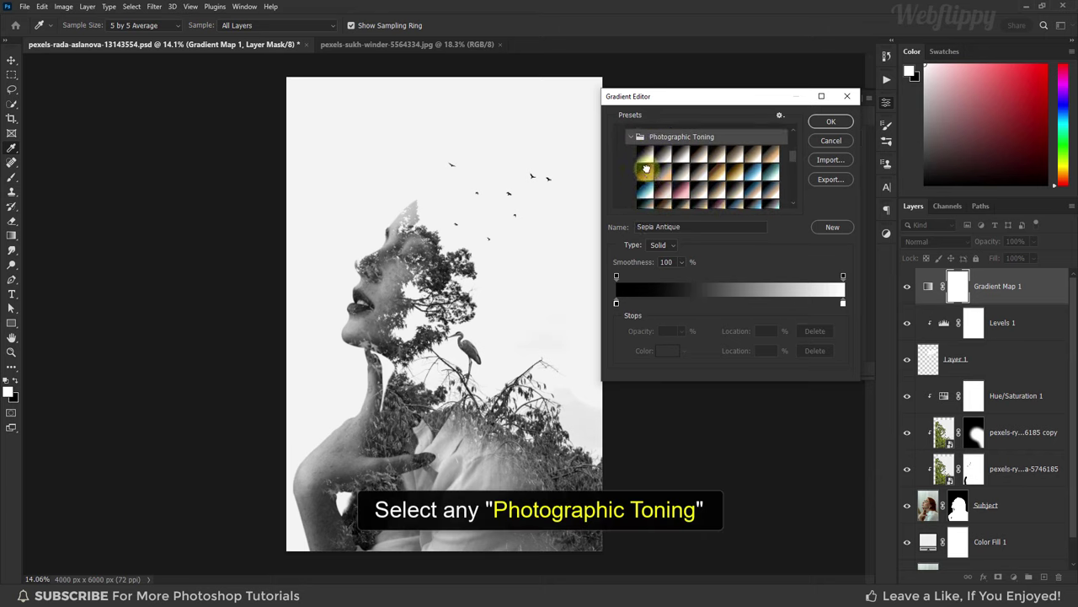
click(680, 172)
click(732, 174)
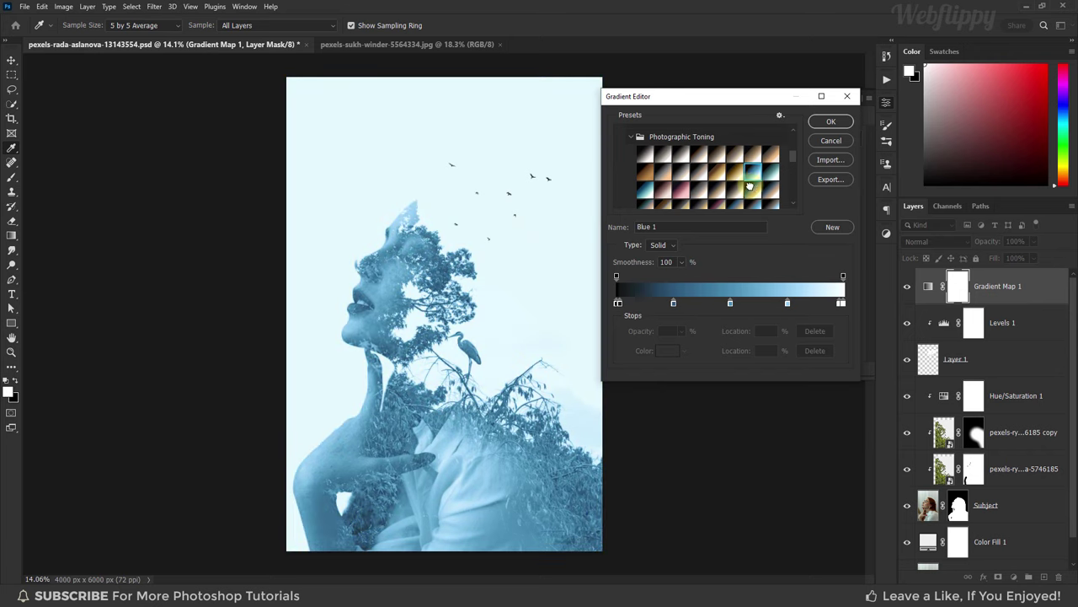
click(746, 189)
click(682, 190)
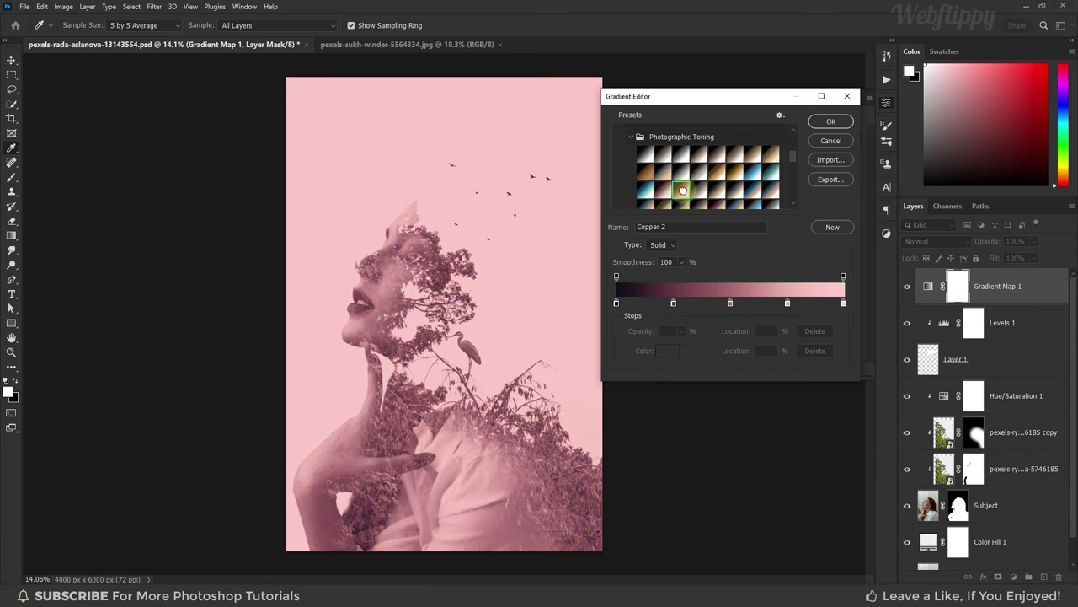
click(831, 121)
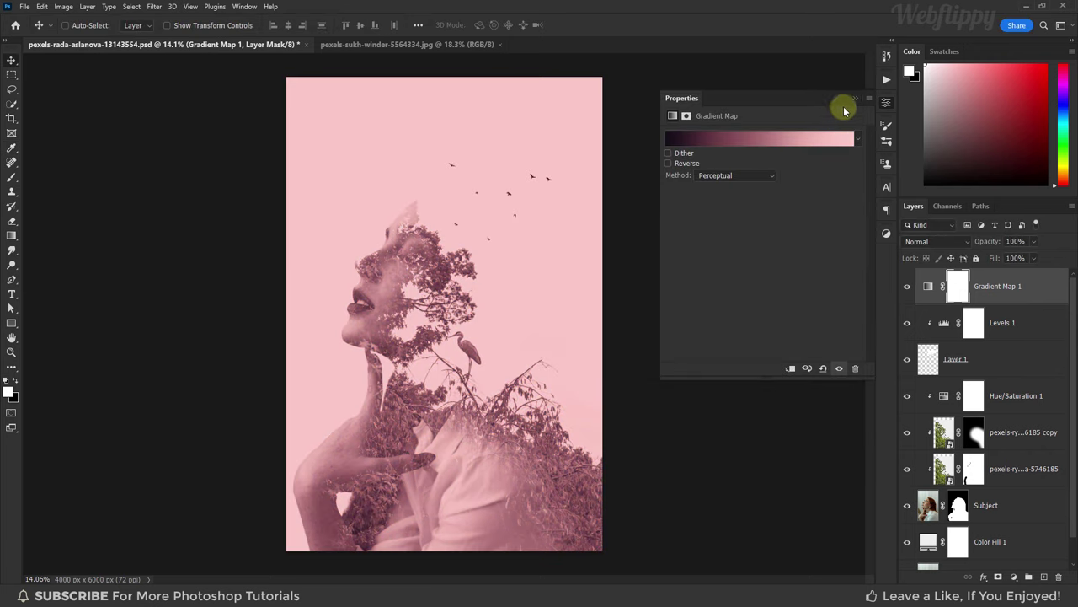
Fade the gradient map to 30% opacity and compare it on and off.
click(853, 100)
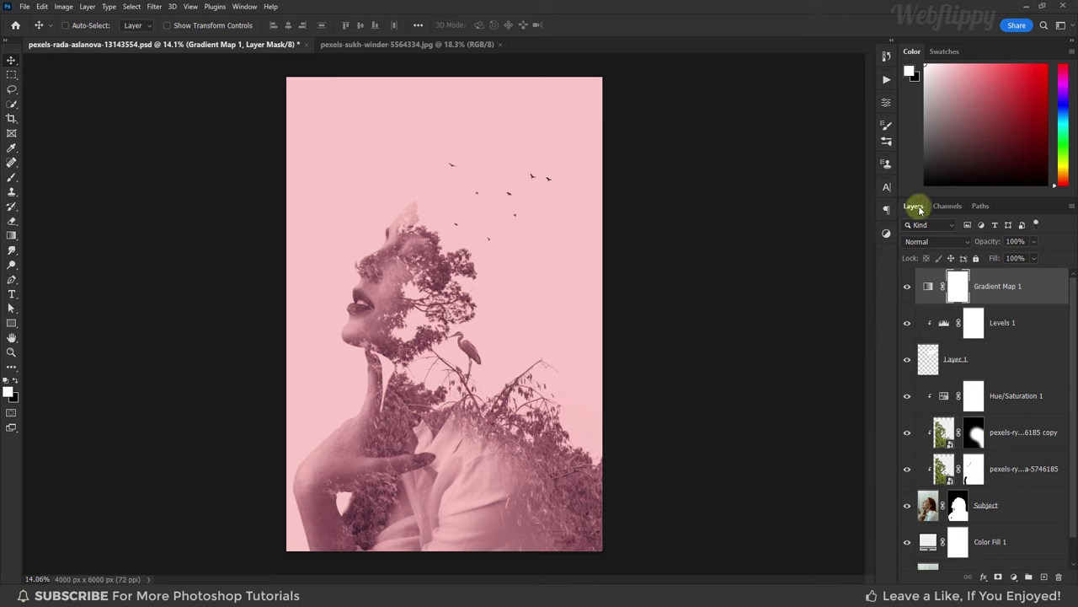
click(1033, 242)
drag(1029, 251, 991, 257)
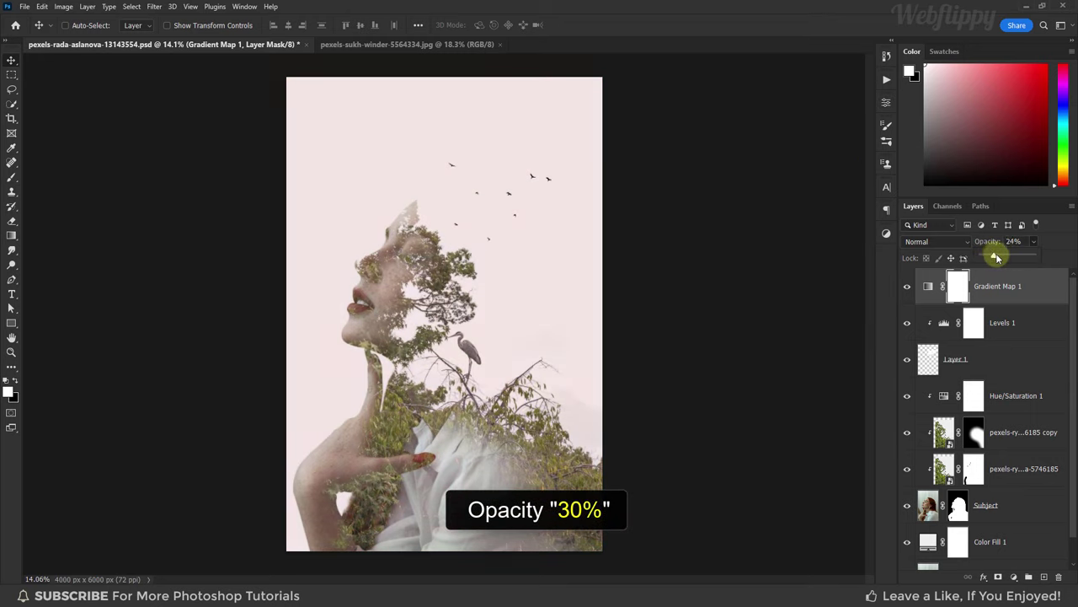
click(906, 288)
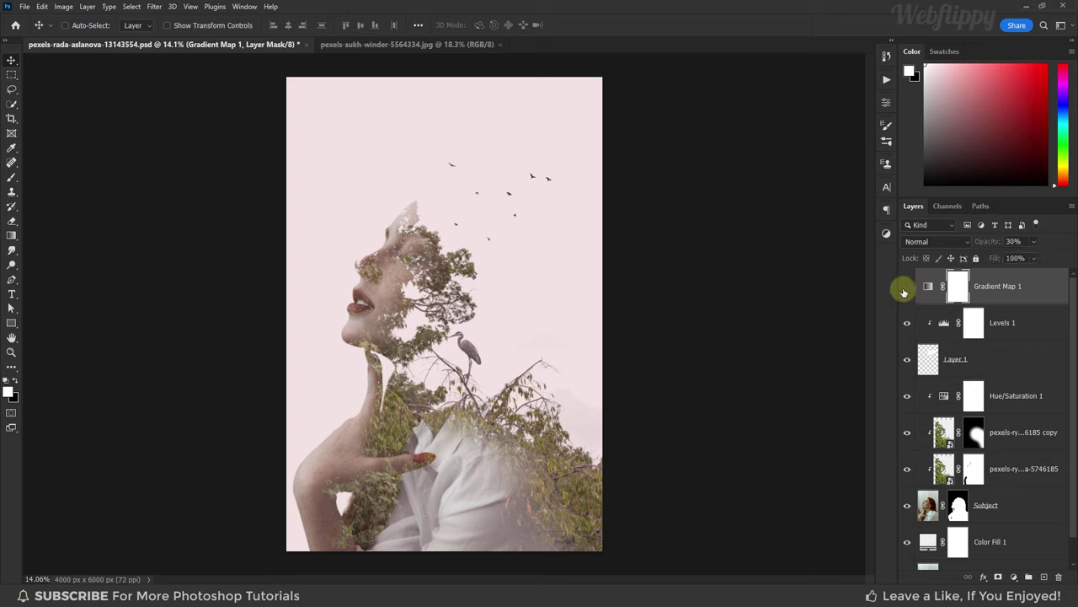
click(906, 288)
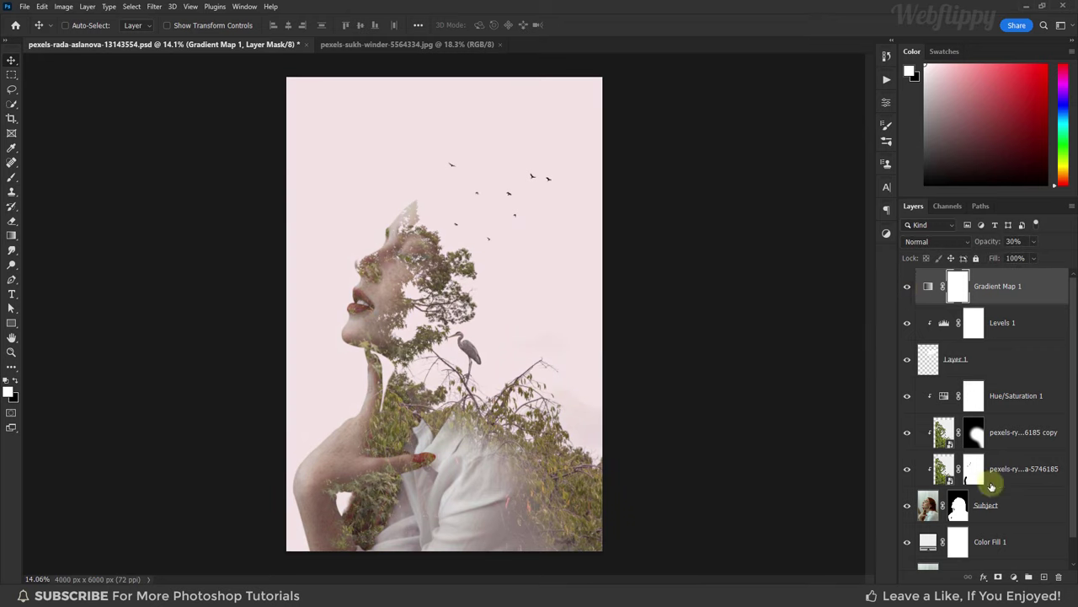
click(1013, 577)
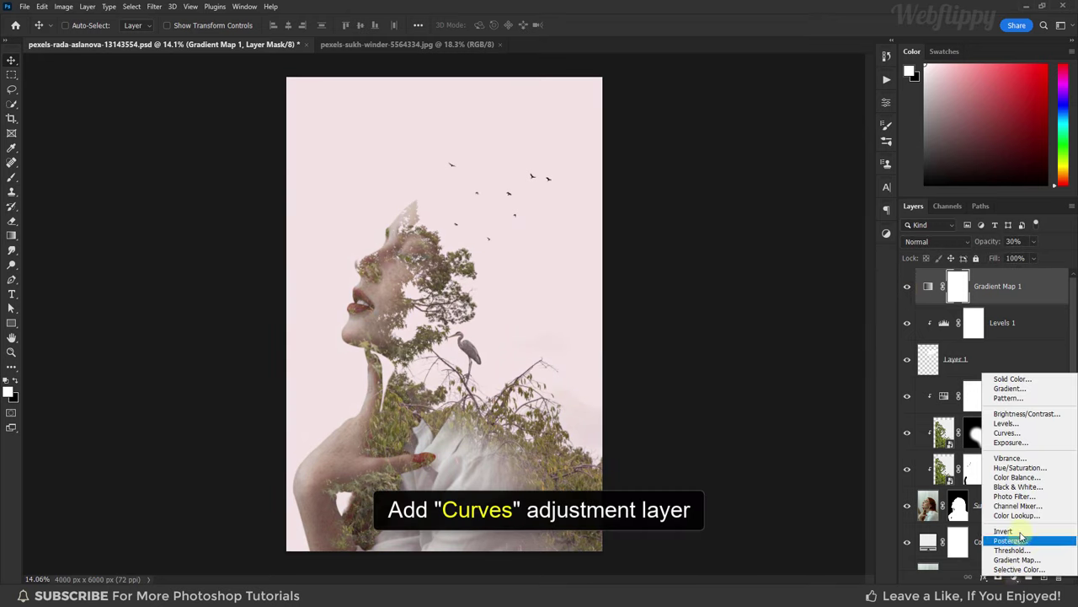
Add a Curves adjustment with shadows pulled down and a slightly raised highlight point.
click(1026, 439)
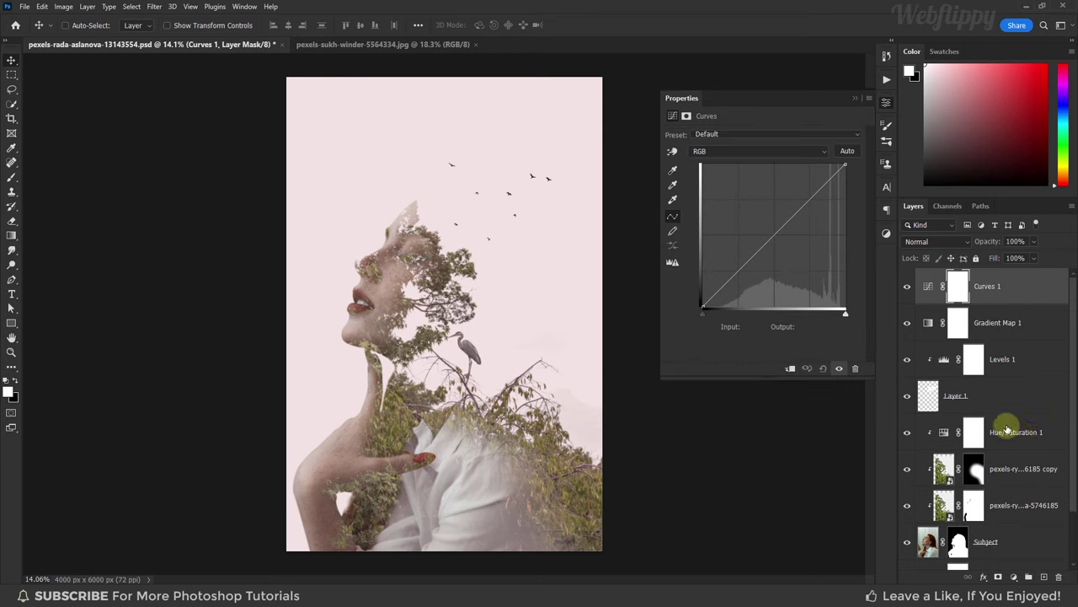
drag(737, 270, 738, 280)
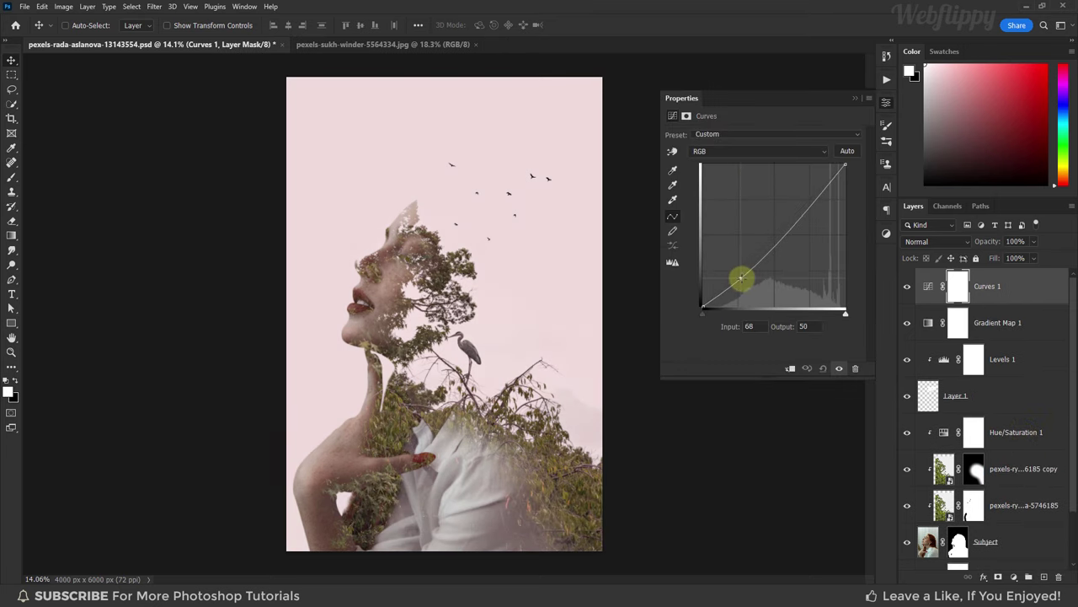
click(809, 200)
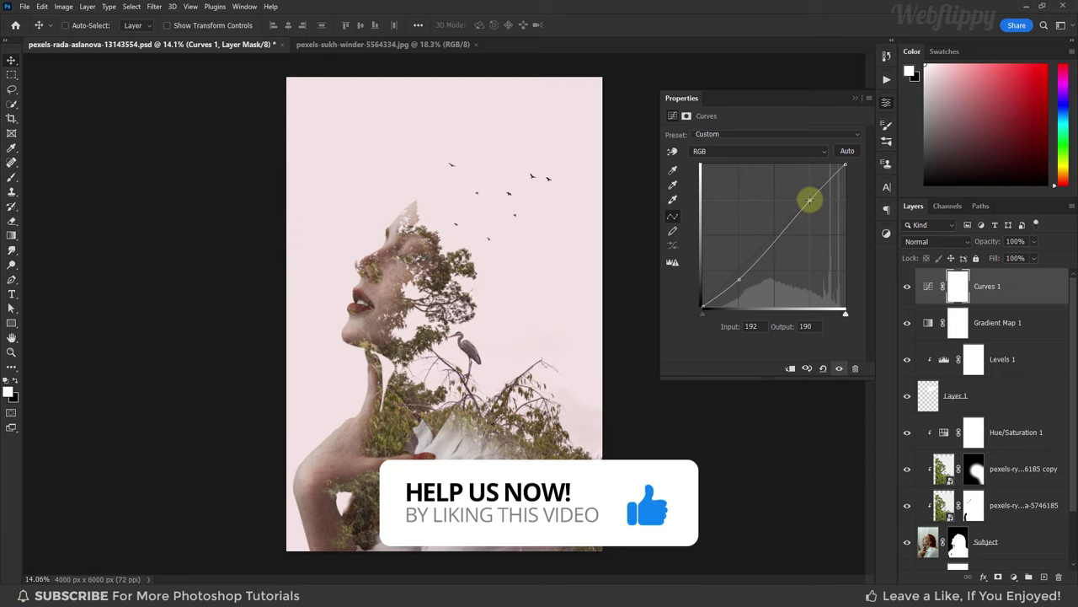
drag(807, 201, 809, 200)
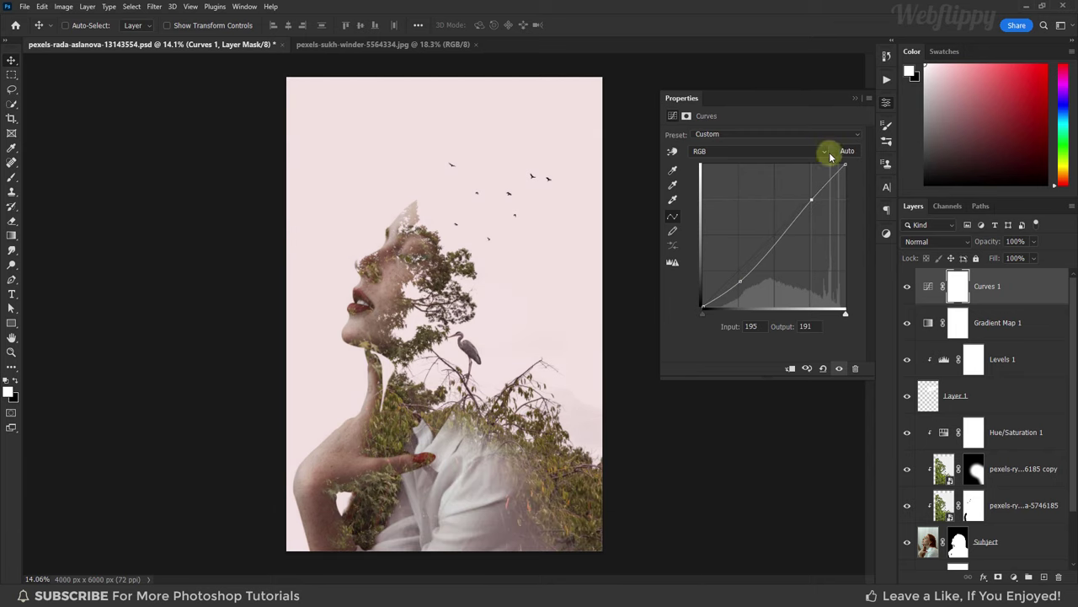
click(854, 97)
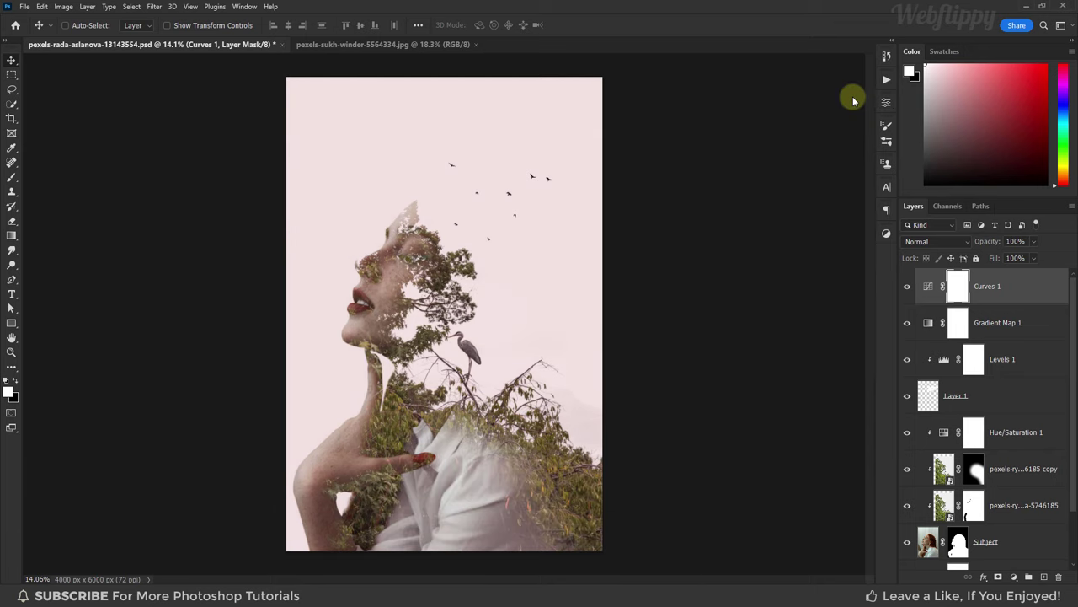
Compare the result by toggling the Curves layer and viewing the original portrait alone.
click(905, 287)
click(905, 287)
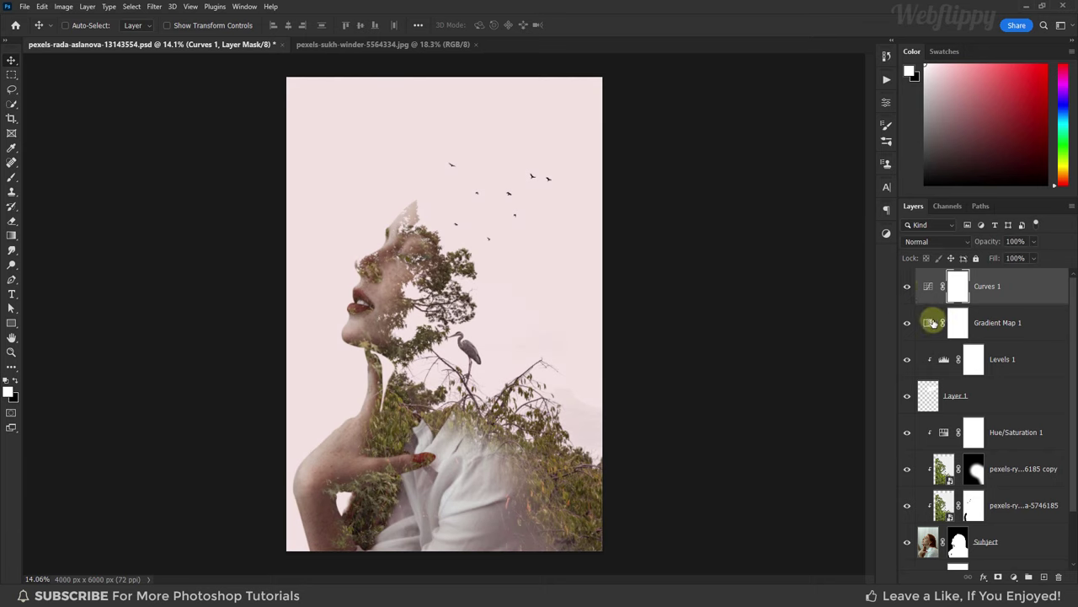
scroll(931, 319, down, 2)
click(950, 550)
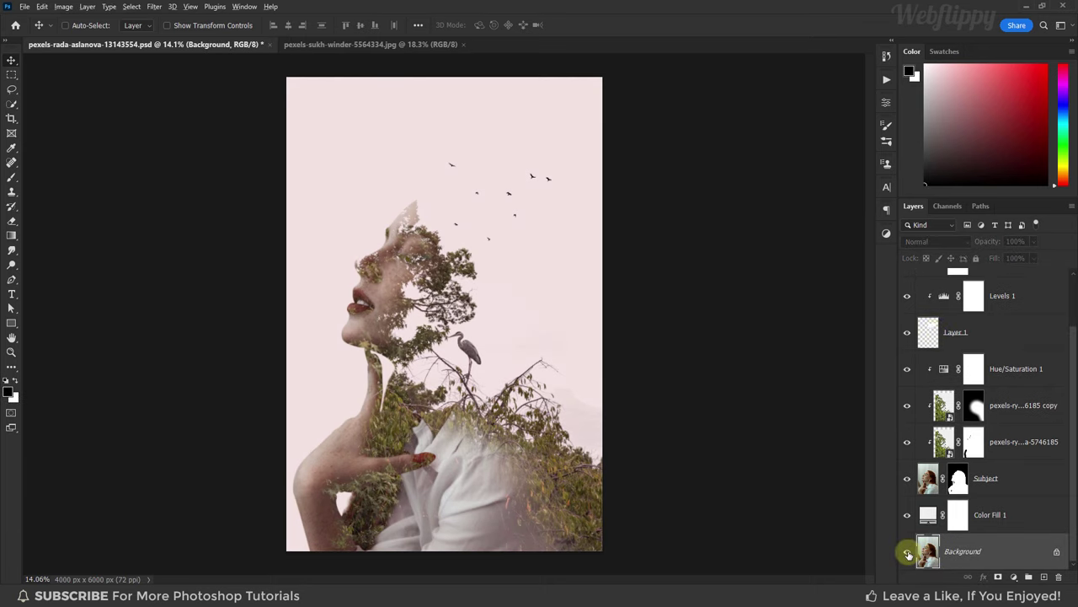
alt+click(907, 553)
alt+click(907, 552)
alt+click(908, 553)
alt+click(907, 553)
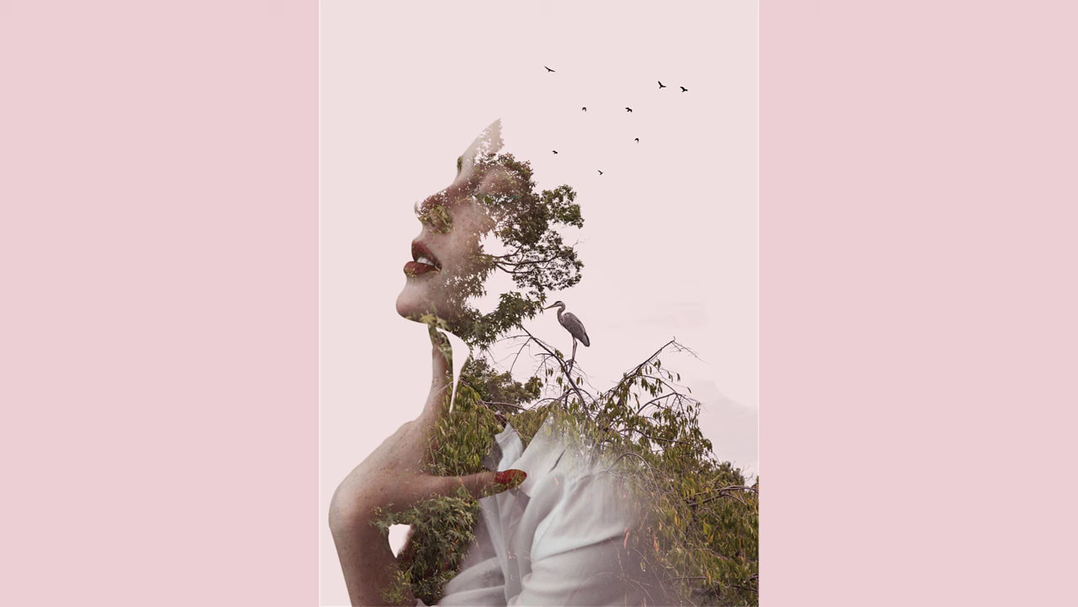